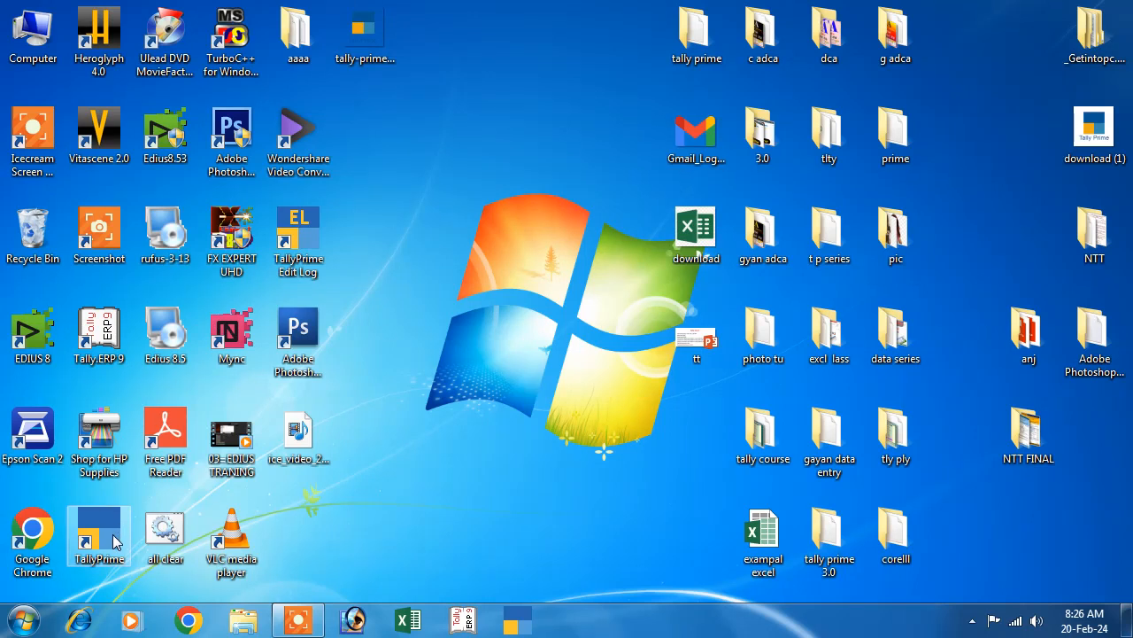
- Find and launch TallyPrime, and continue in Educational Mode
left_click(24, 619)
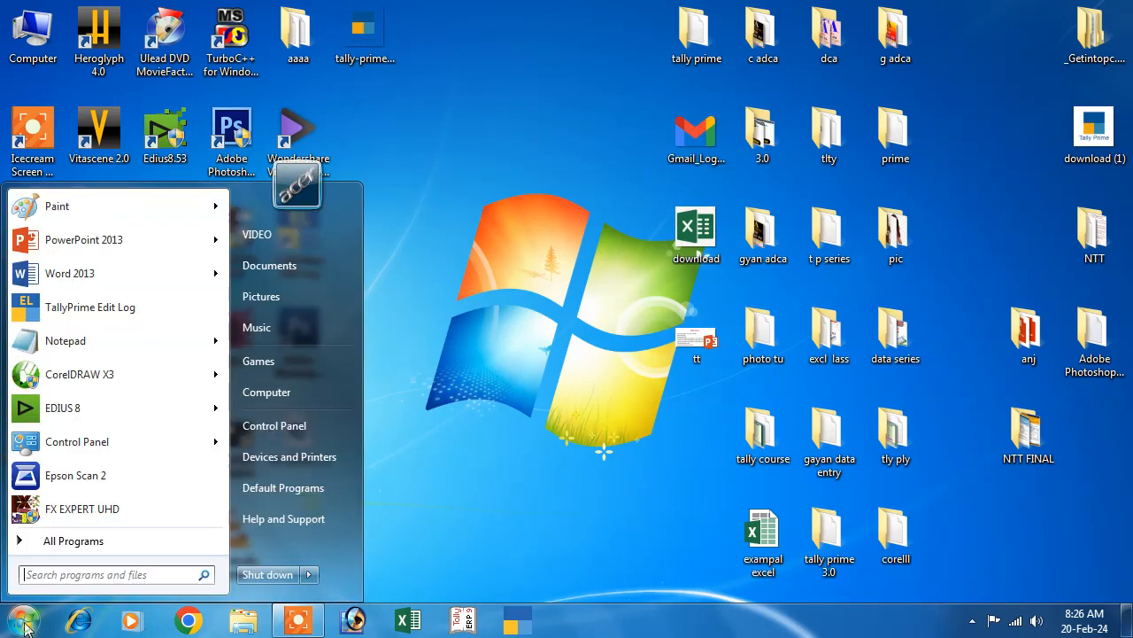
type("tally")
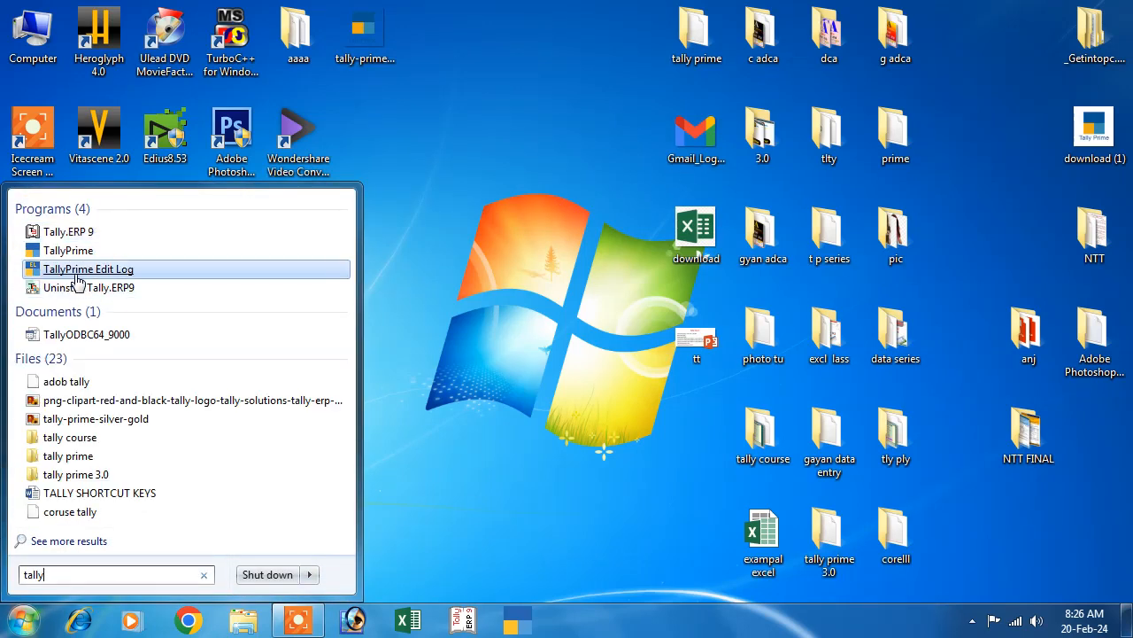
left_click(69, 248)
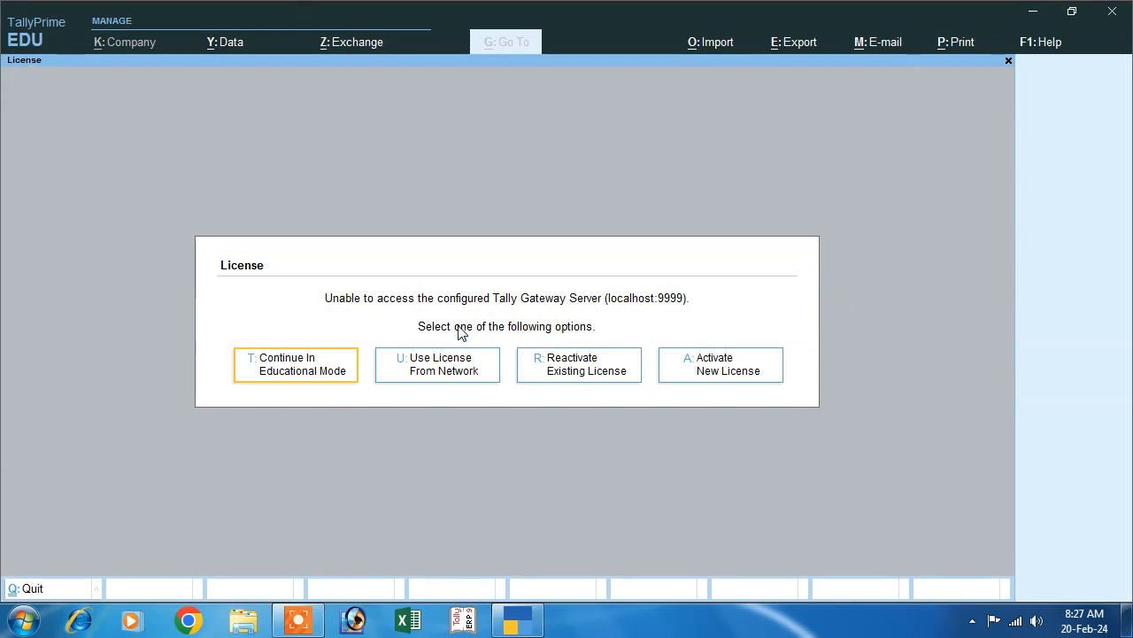
left_click(285, 381)
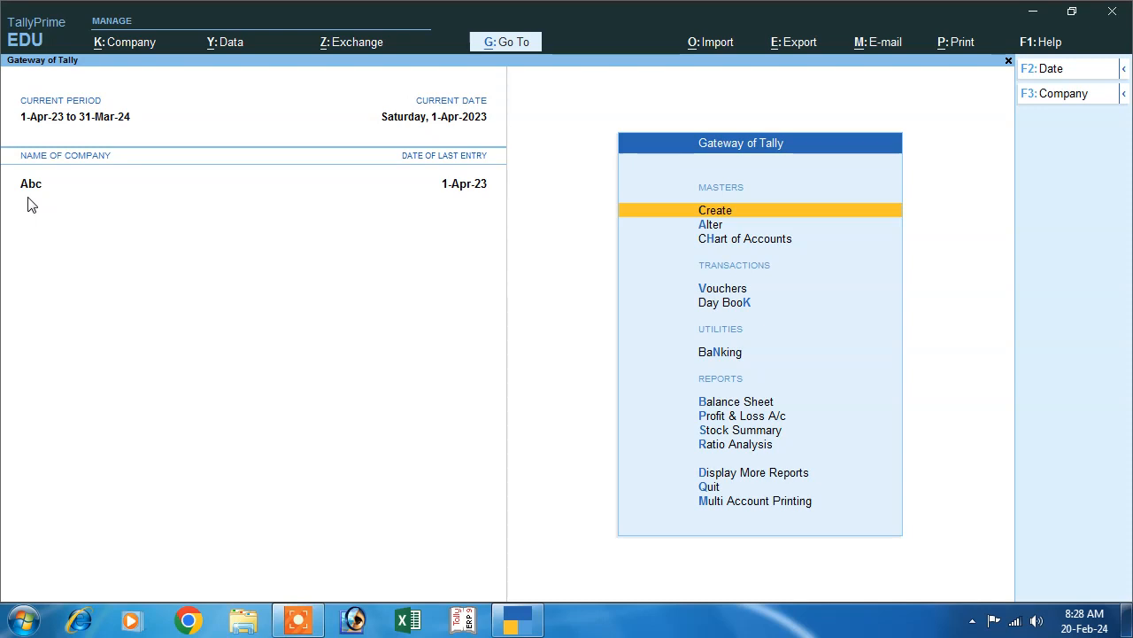
- Shut the currently loaded company Abc
left_click(122, 48)
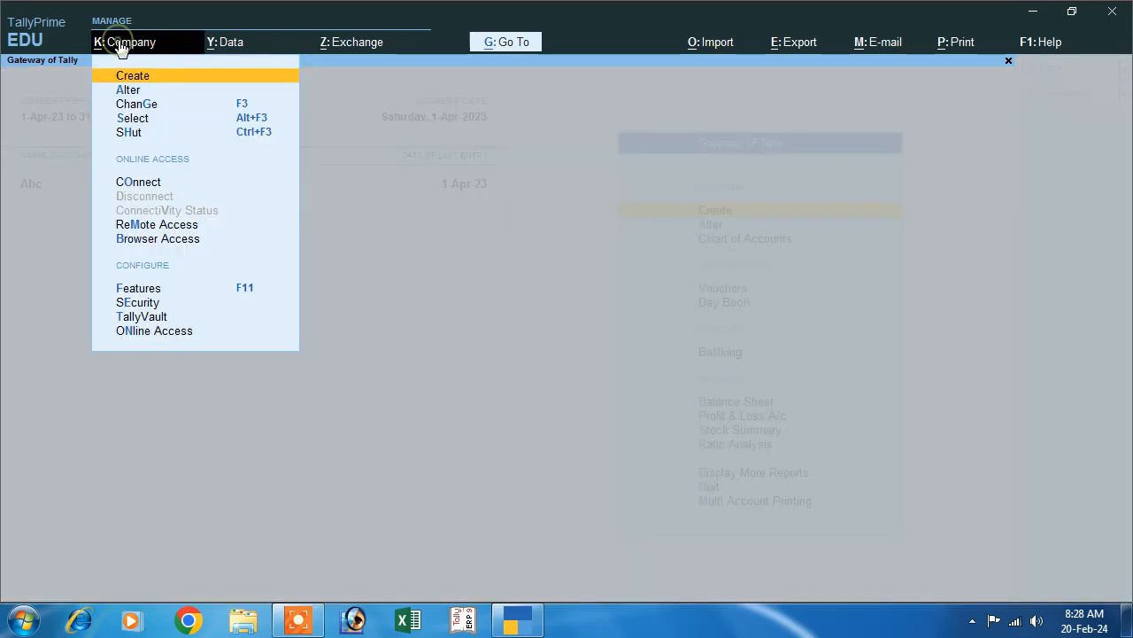
left_click(132, 134)
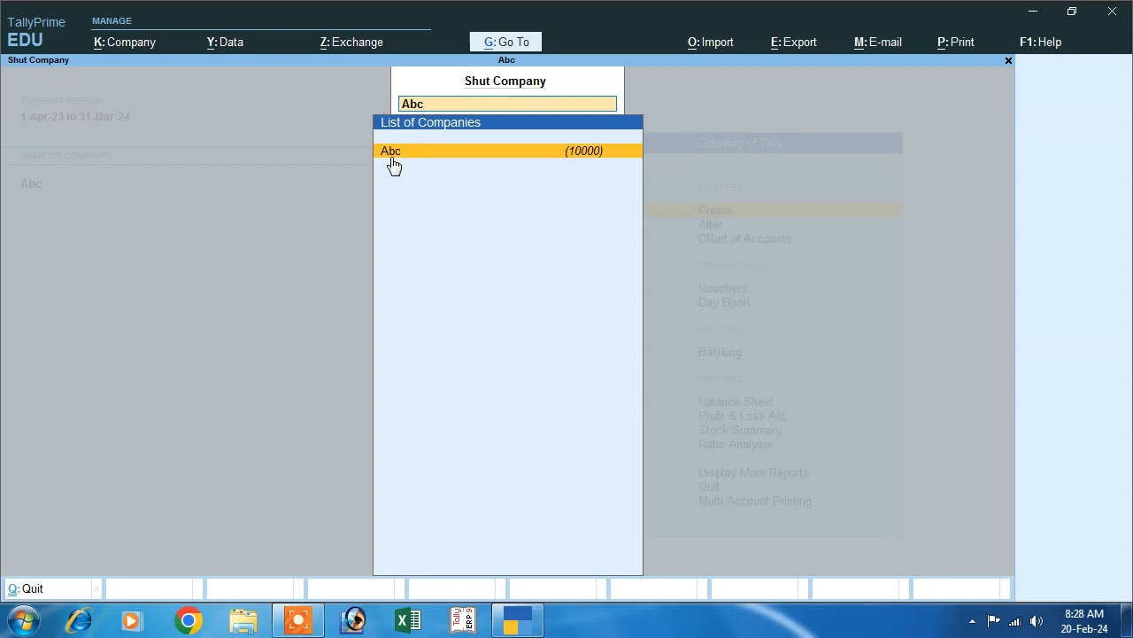
left_click(435, 157)
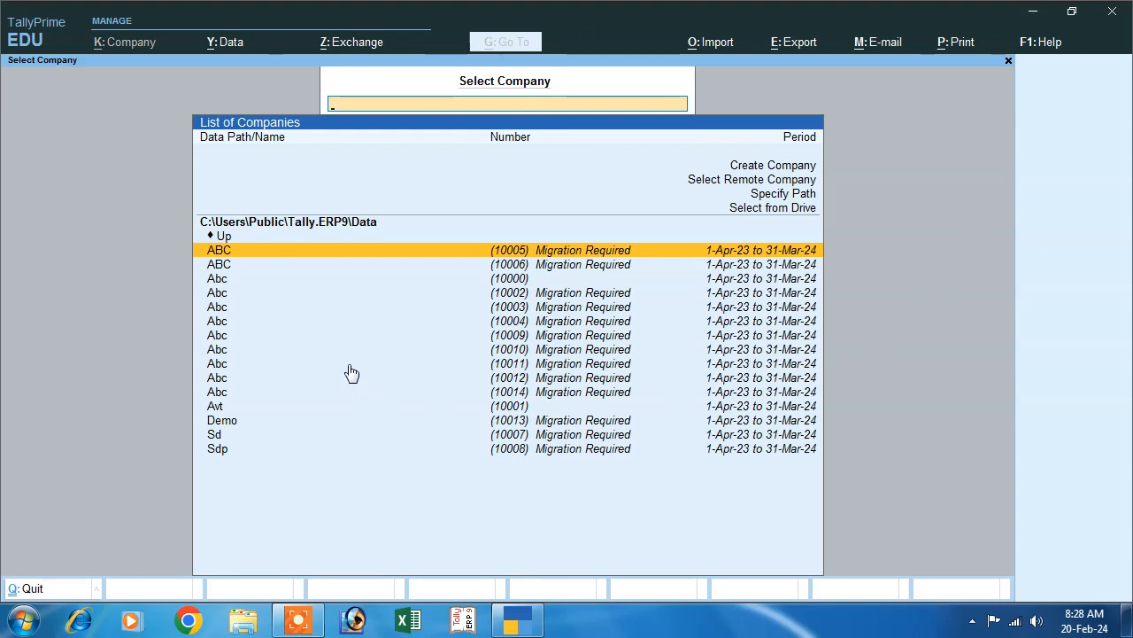
- Start a new company named Demo Pvt with the address Bihar and the state Bihar
left_click(742, 166)
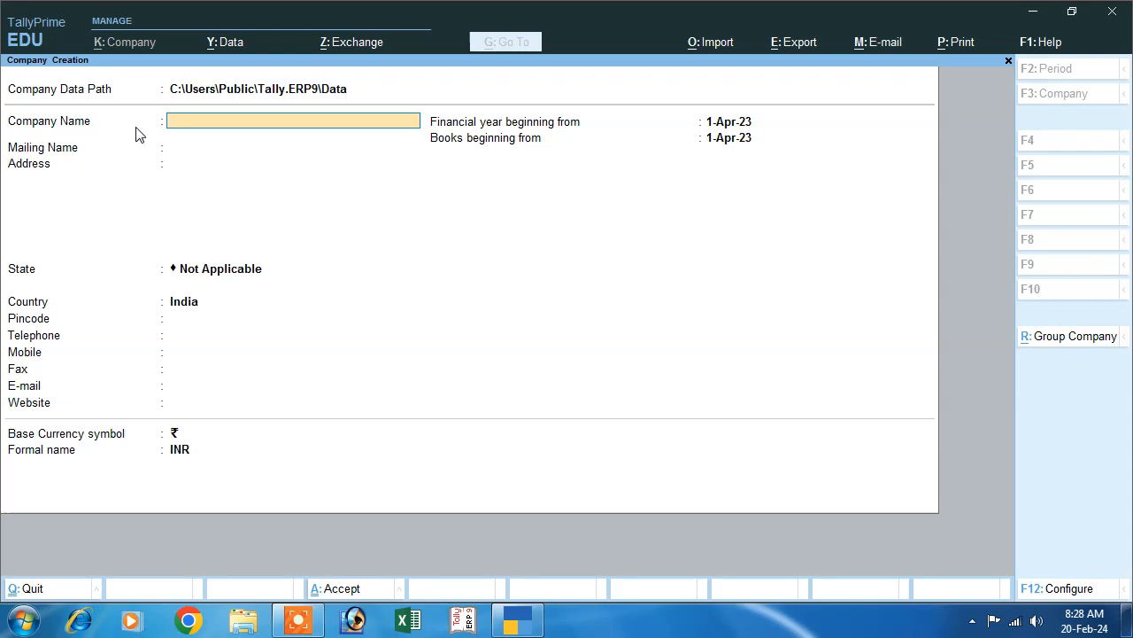
type("Pv")
key("Return")
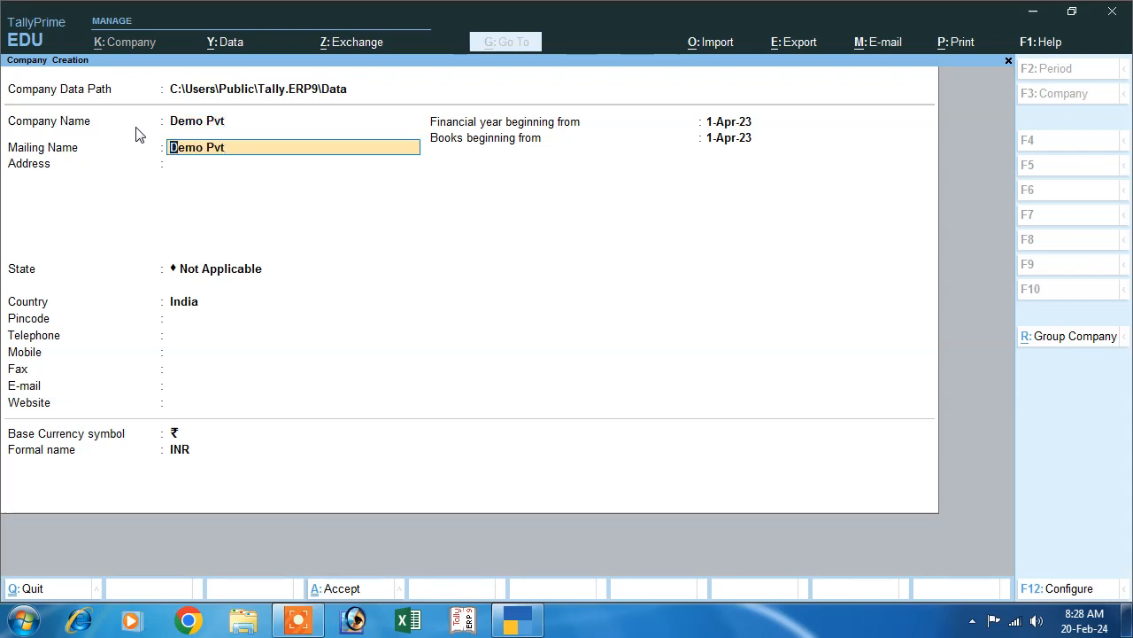
key("Return")
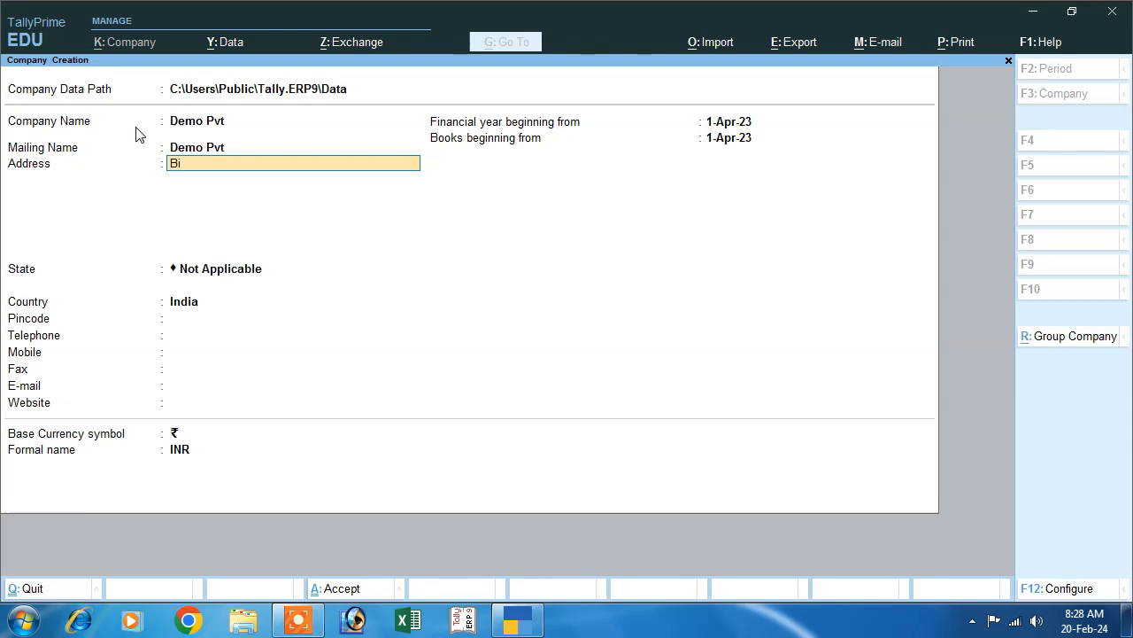
key("Return")
key("Return")
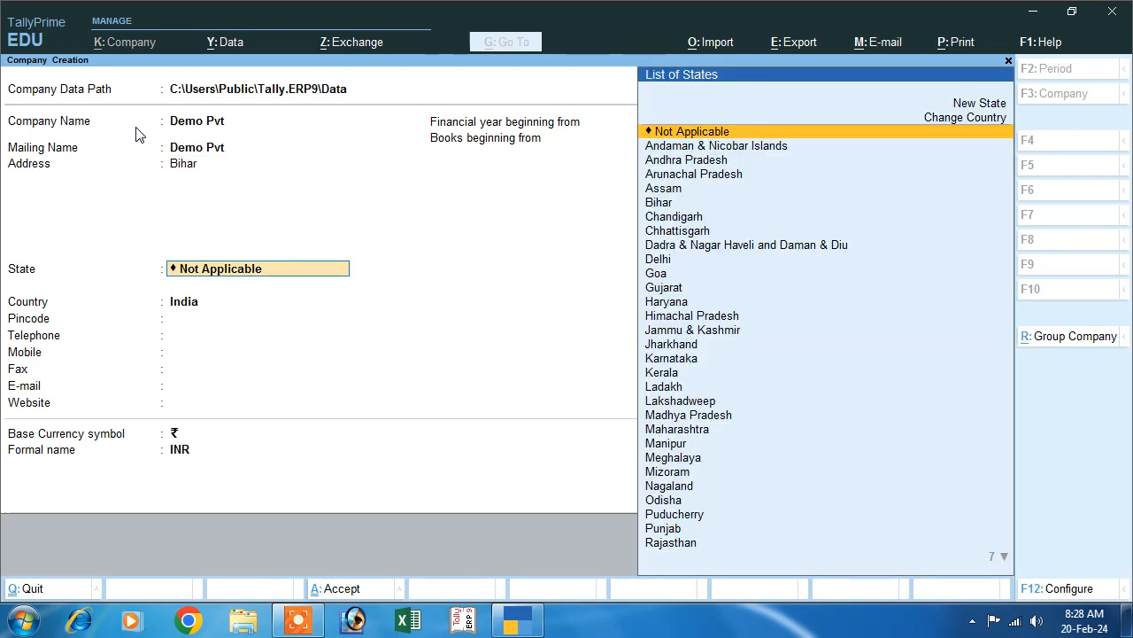
type("b")
key("Return")
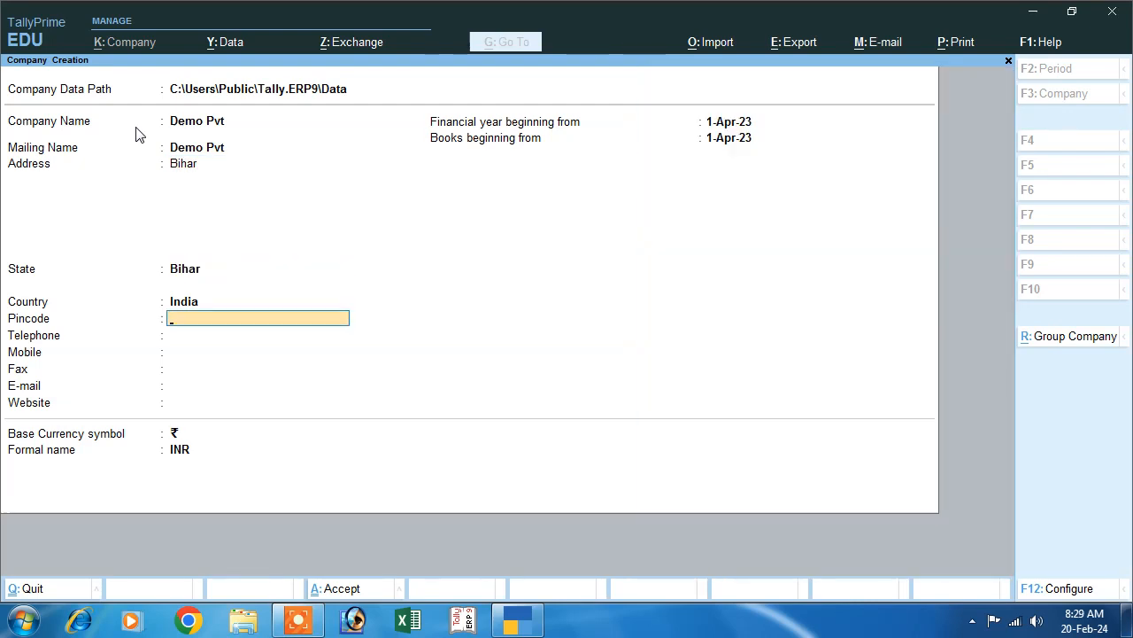
- Leave the company's contact fields blank, keep 1-Apr-23 as financial year and books start, and save the company
key("Return")
key("Return")
key("Return")
key("Return")
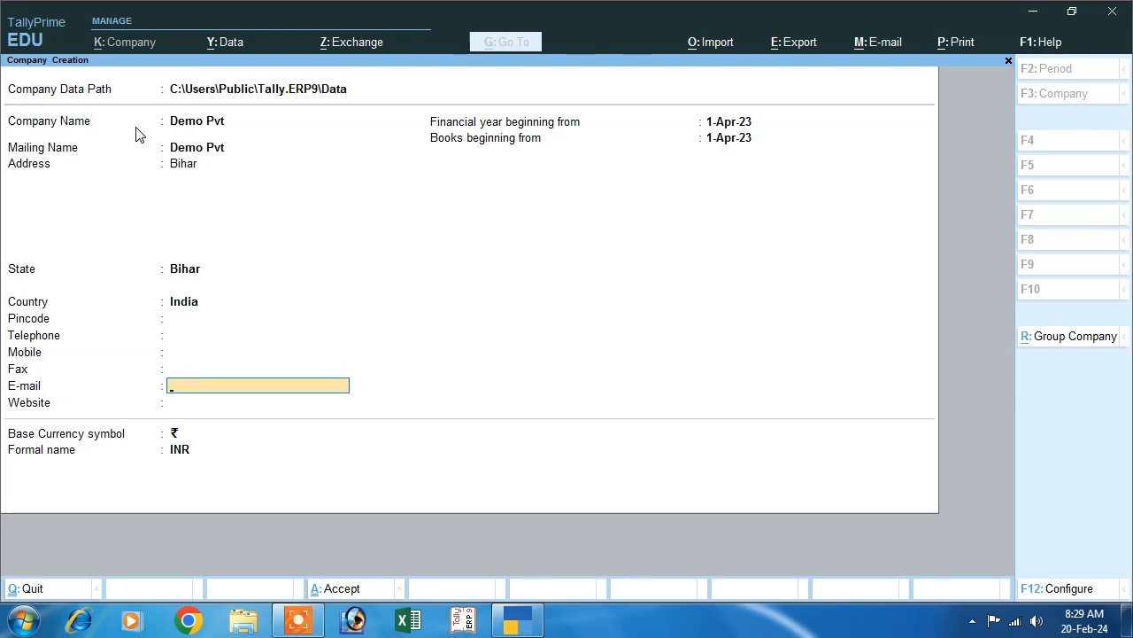
key("Return")
key("Return")
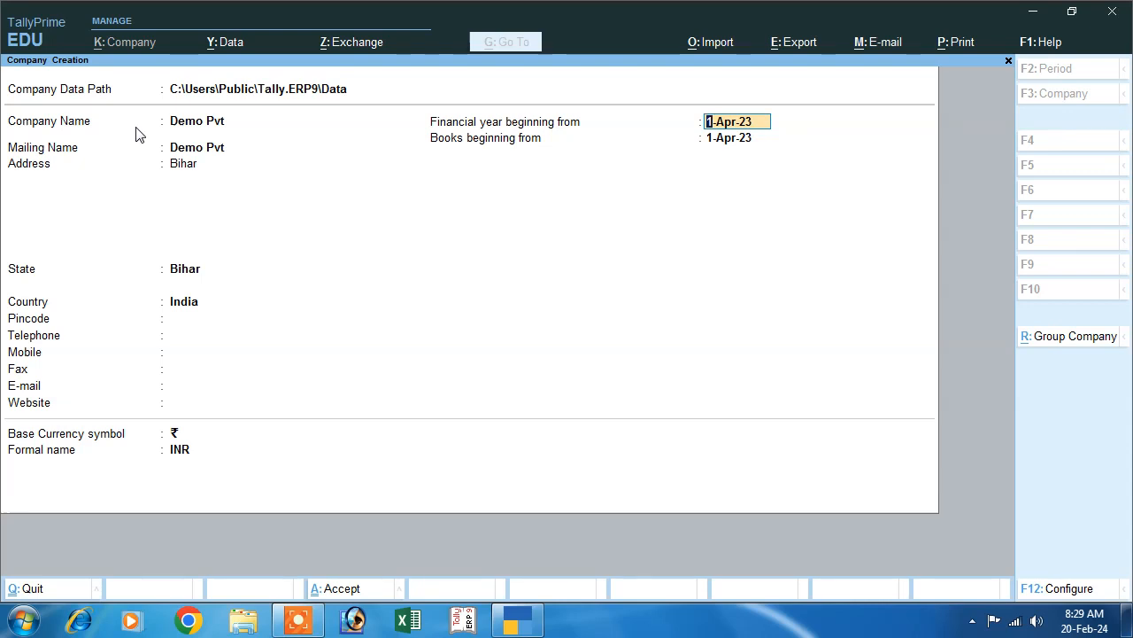
key("Return")
key("Return")
key("Return")
key("Return")
key("Return")
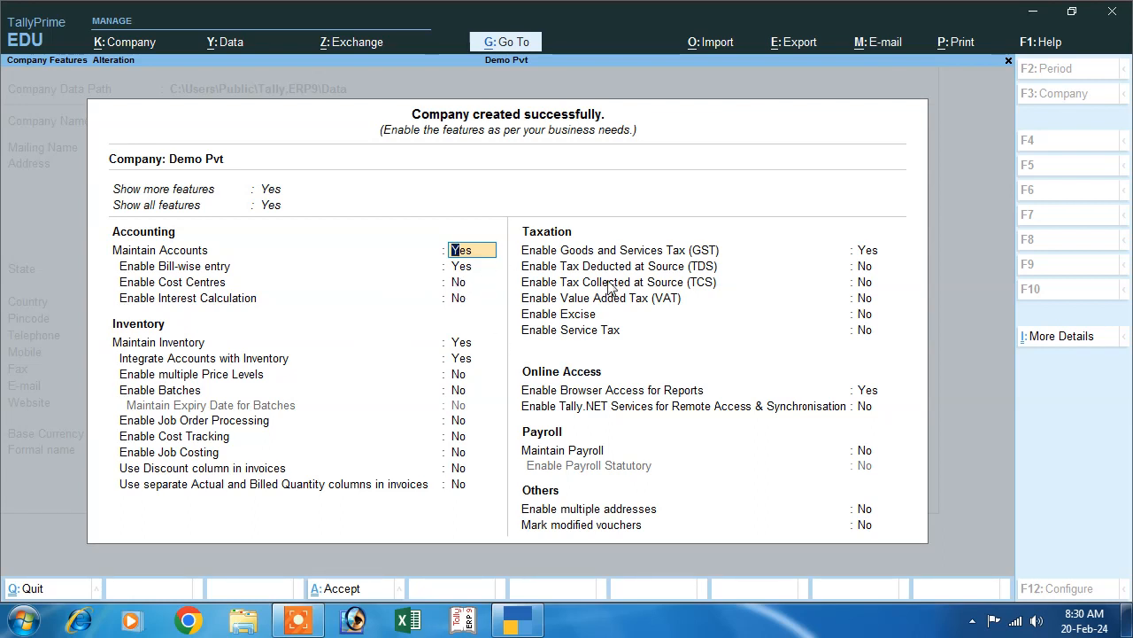
- Enable GST for the company with state Bihar and Regular registration from 1-Apr-23, and enter the company's GSTIN/UIN
left_click(872, 255)
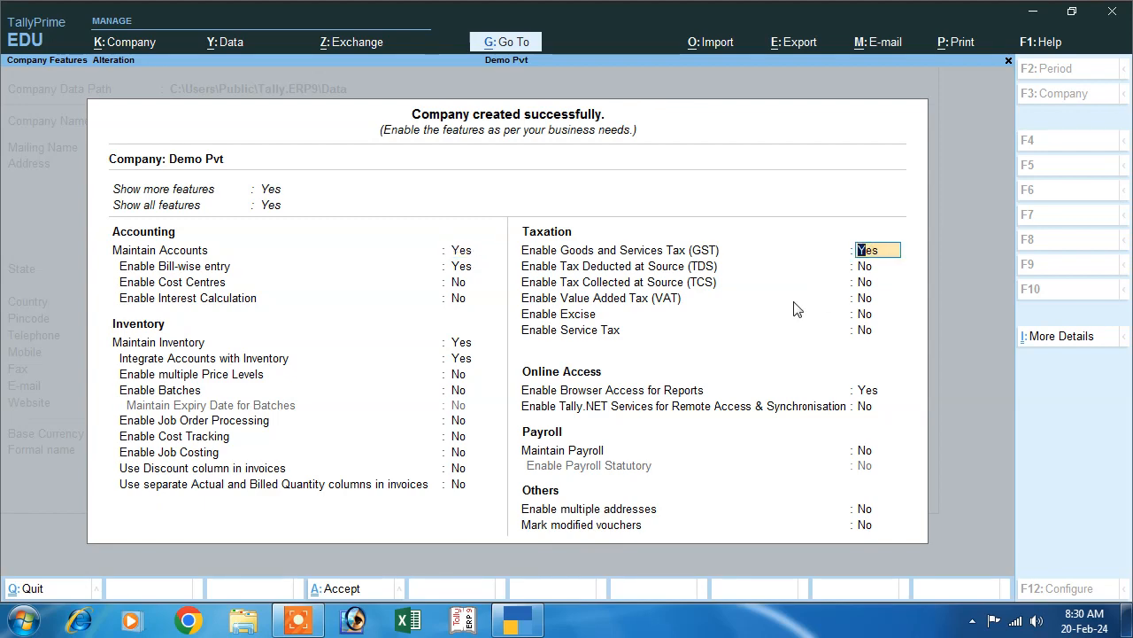
key("Return")
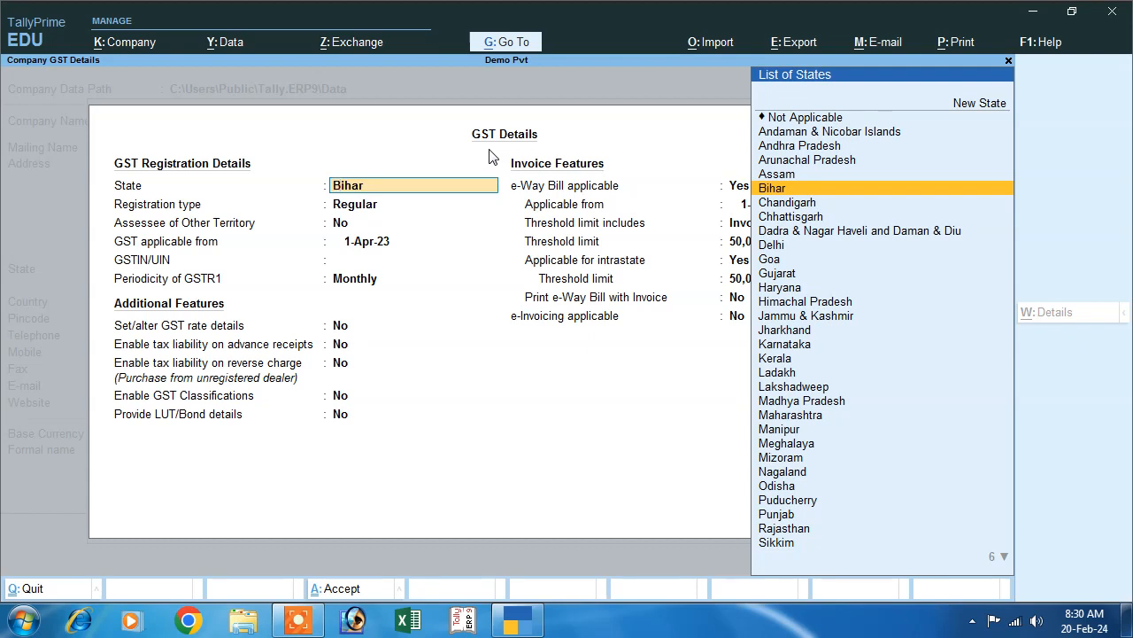
key("Return")
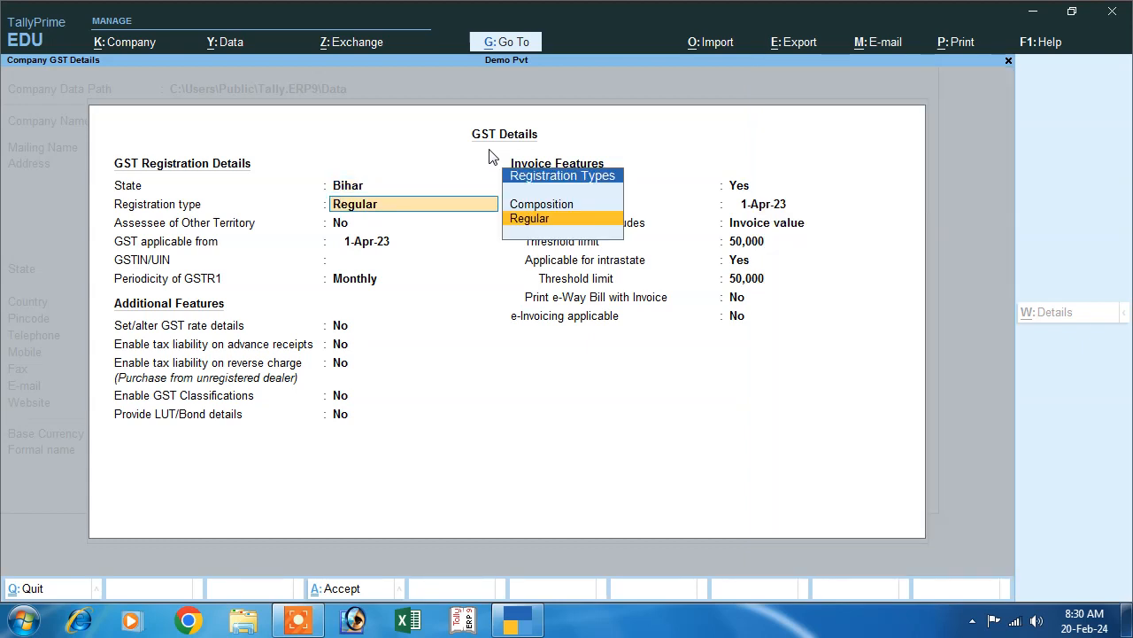
key("Return")
key("Return")
key("Return")
type("FD5S4F5D6S4F6")
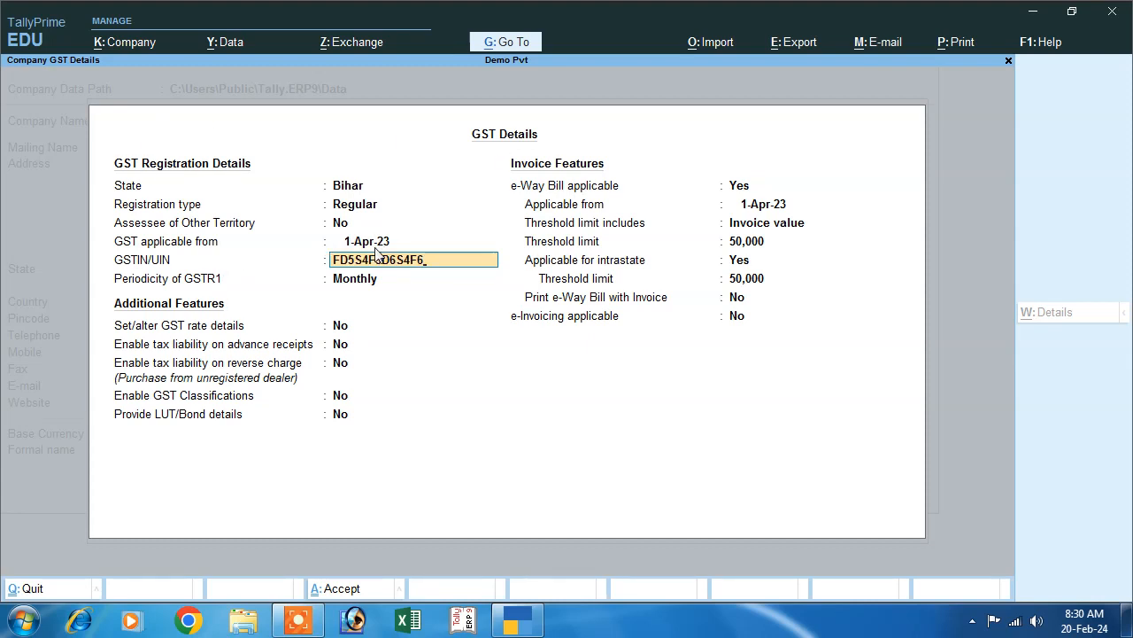
- Keep the GSTR1 periodicity Monthly and the other GST and e-Way Bill defaults, and save the GST details
key("Return")
key("Return")
key("Return")
key("Return")
key("Return")
key("Return")
key("Return")
key("Return")
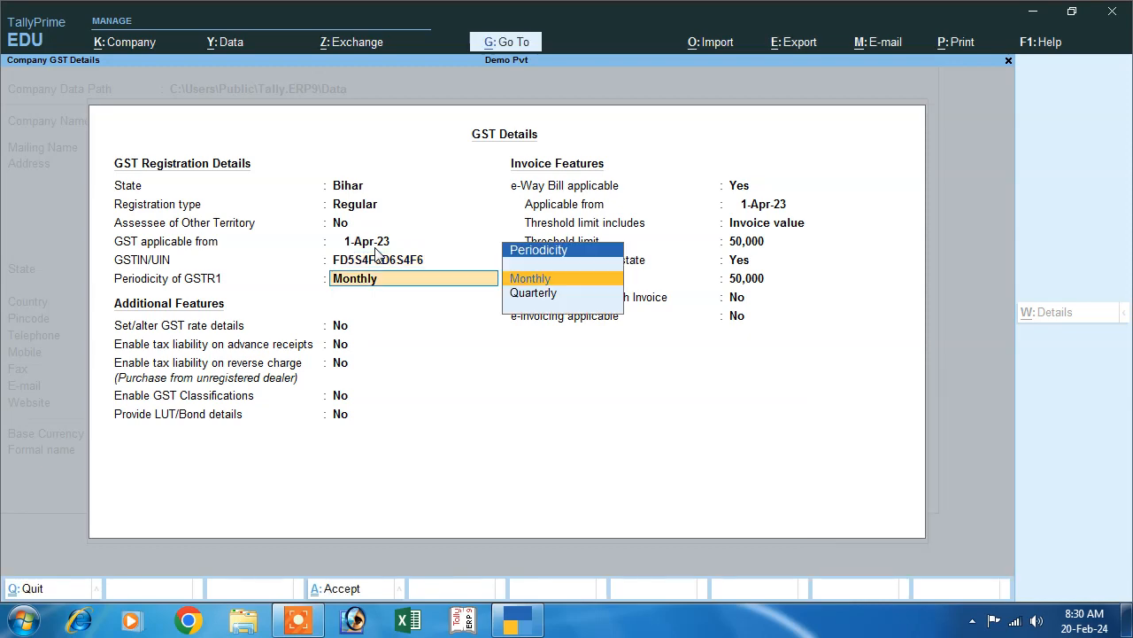
key("Return")
key("Return")
key("Return")
key("Return")
key("Return")
key("Return")
key("Return")
key("Return")
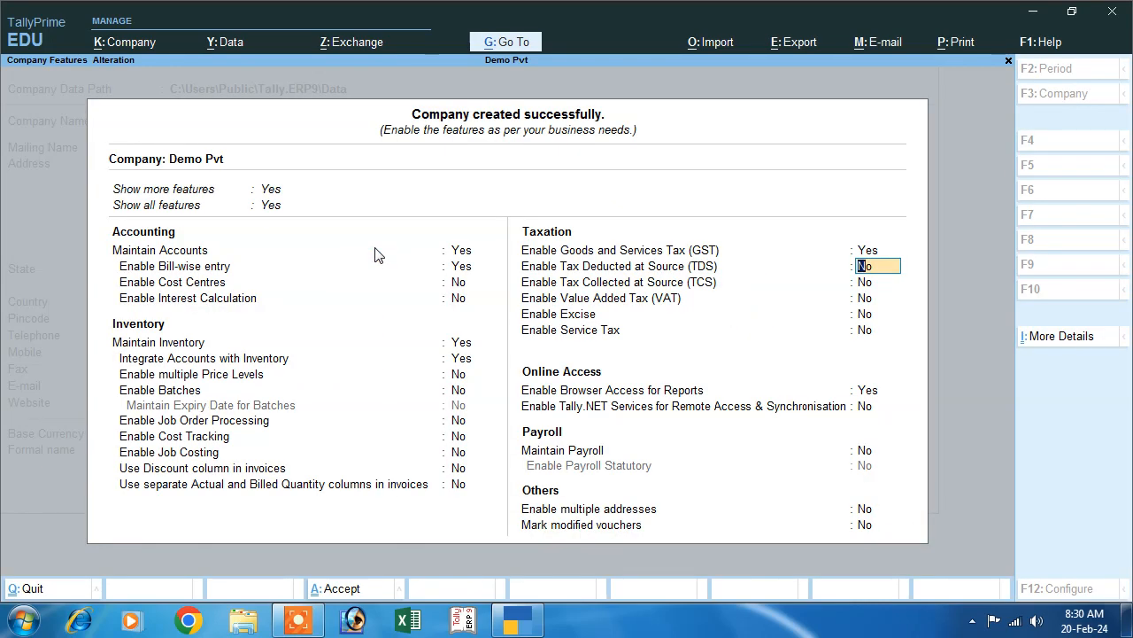
- Keep the remaining company features at their defaults and save the feature settings
key("Return")
key("Return")
key("Return")
key("Return")
key("Return")
key("Return")
key("Return")
key("Return")
key("Return")
key("Return")
key("Return")
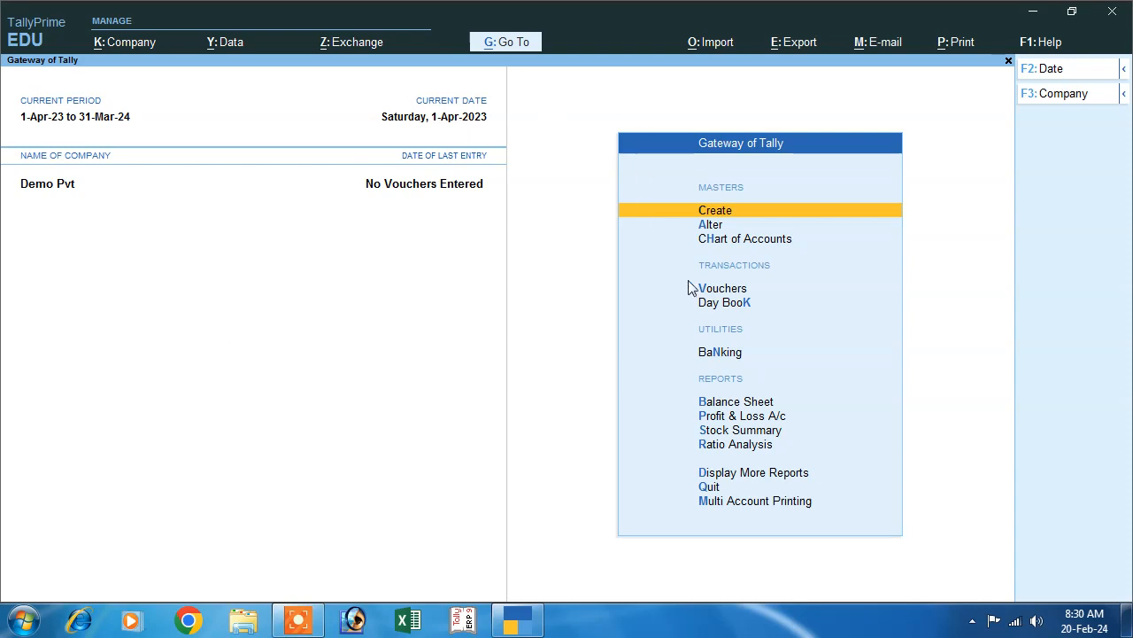
- Start a purchase voucher with supplier invoice number 01 dated 1-Apr-23
left_click(714, 299)
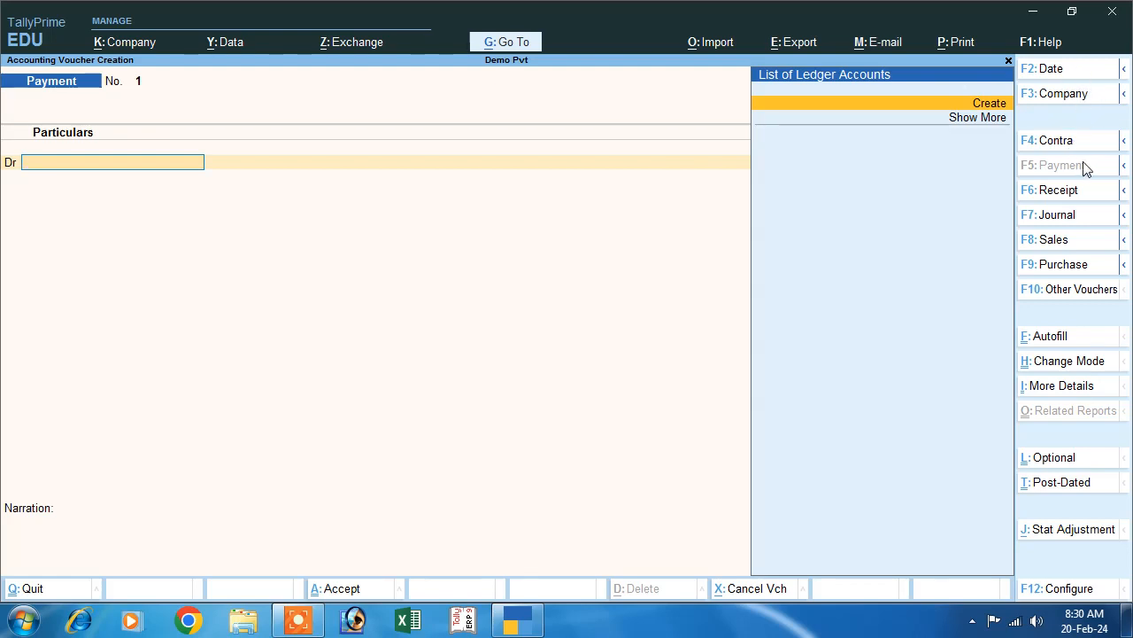
left_click(1032, 270)
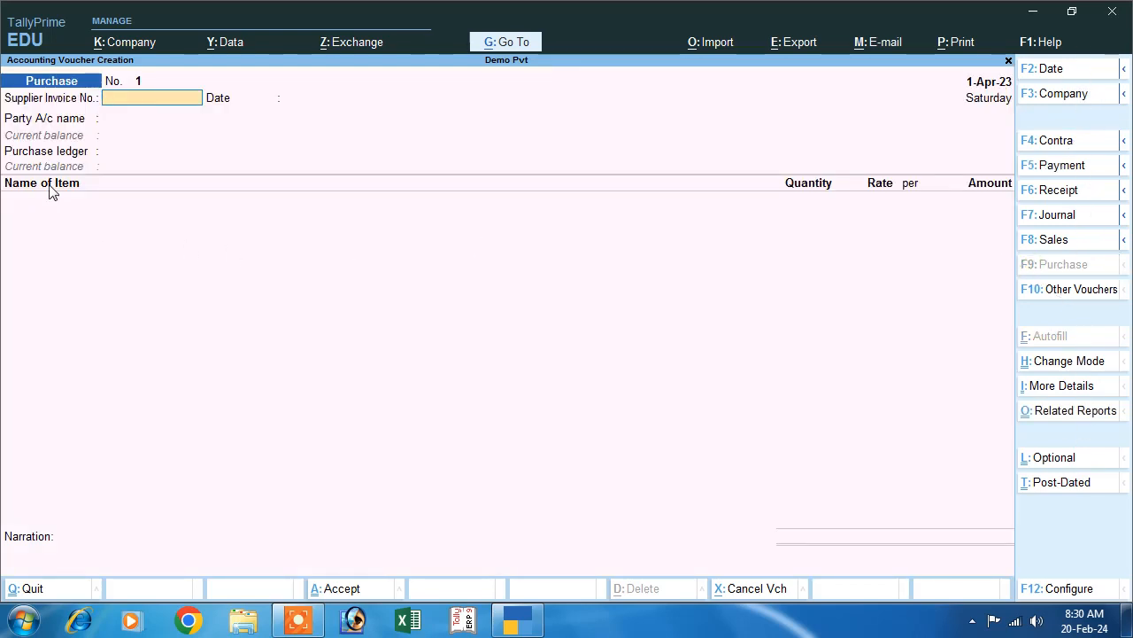
type("01")
key("Return")
key("Return")
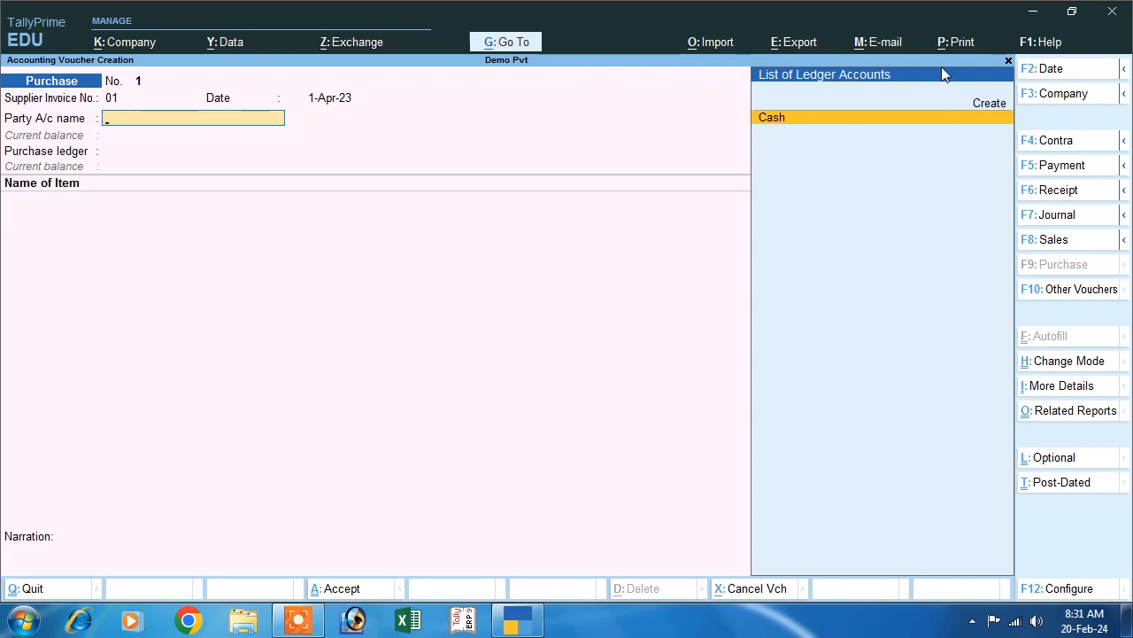
- Create a party ledger named A Party under the Sundry Creditors group from the purchase voucher
key("Return")
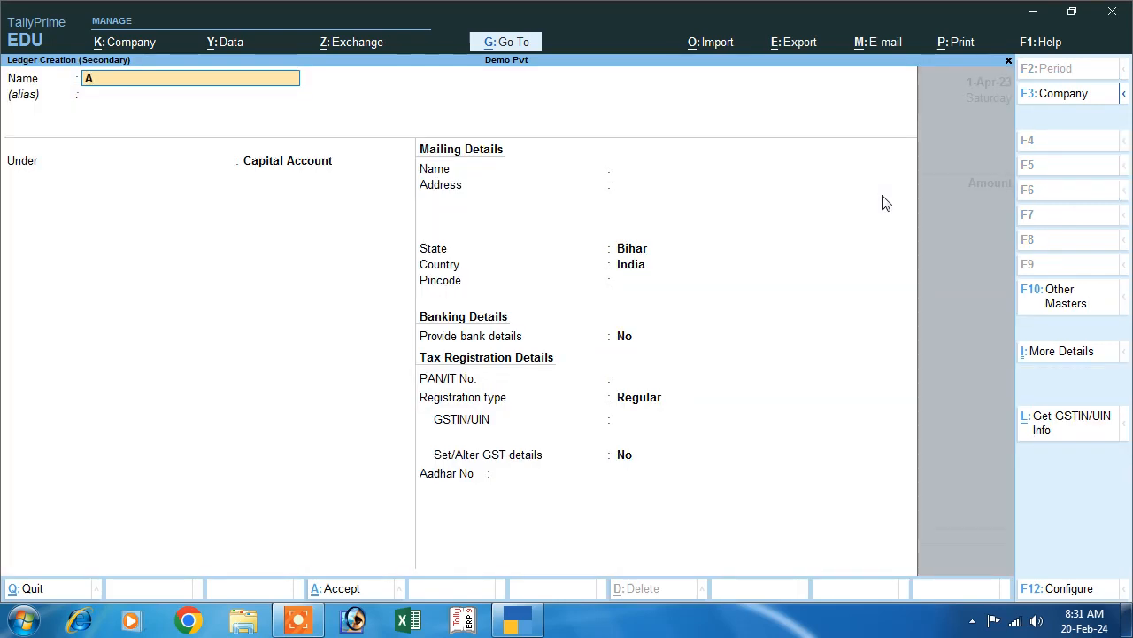
type("A Party")
key("Return")
key("Return")
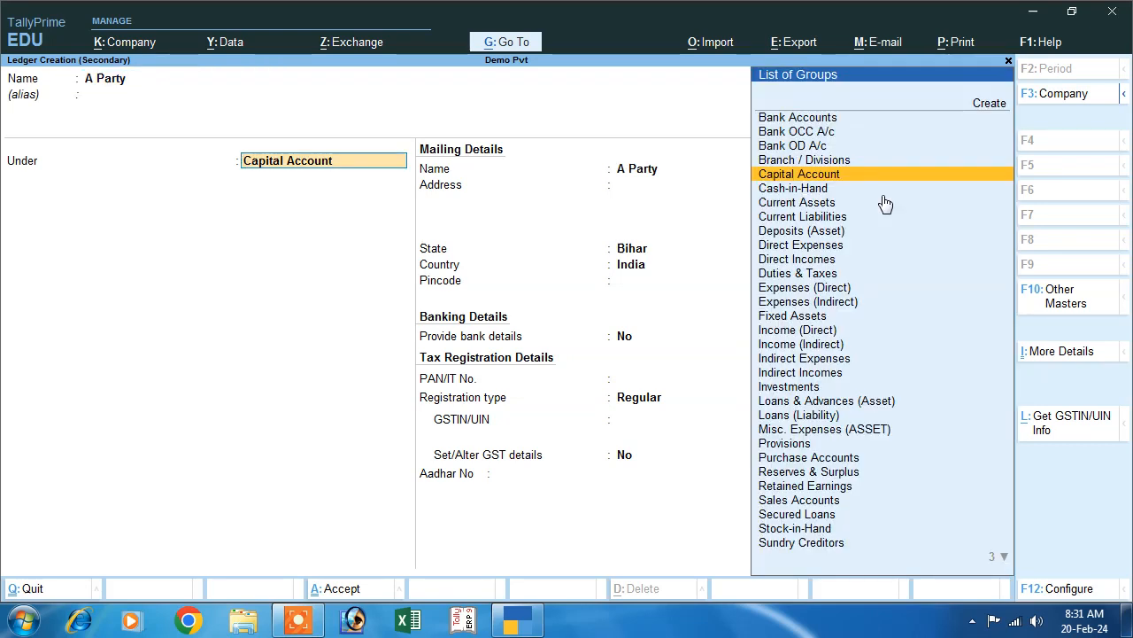
type("S")
key("Down")
key("Down")
key("Down")
key("Down")
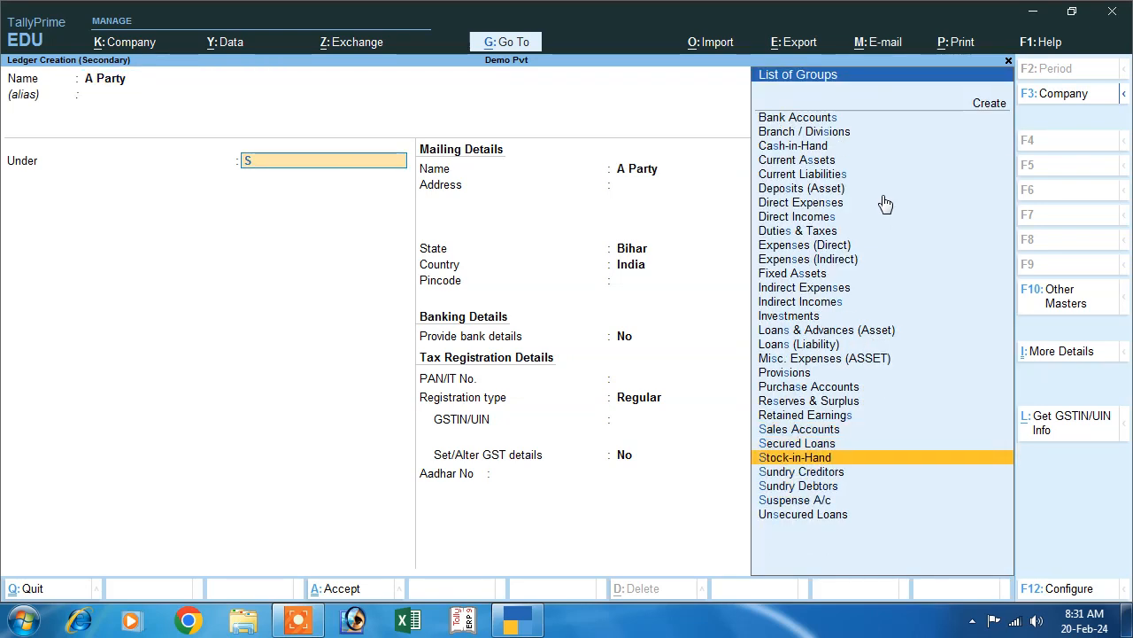
key("Up")
key("Return")
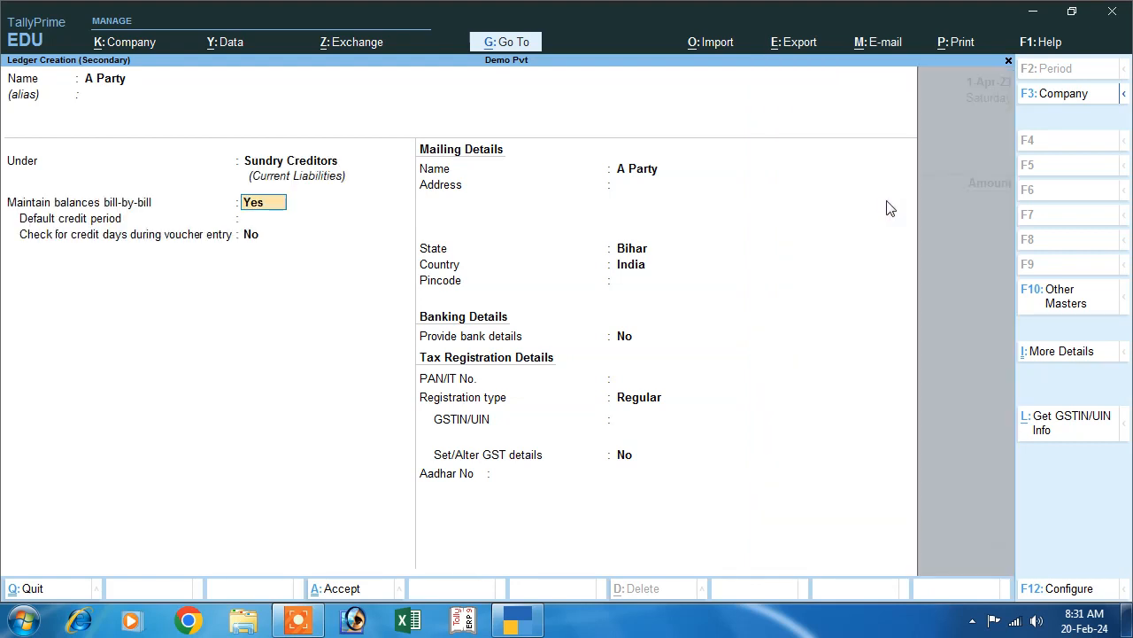
- Keep bill-by-bill balances, state Bihar and Regular registration for the A Party ledger, and save it
key("Return")
key("Return")
key("Return")
key("Return")
key("Return")
key("Return")
key("Return")
key("Return")
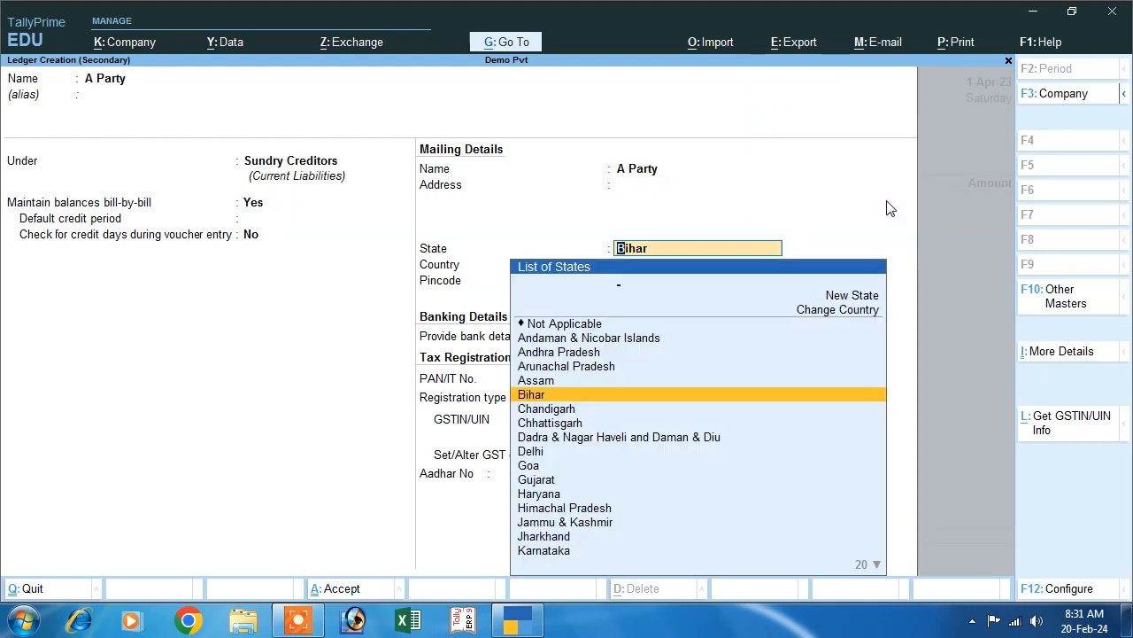
key("Return")
key("Return")
key("Return")
key("Return")
key("Return")
key("Return")
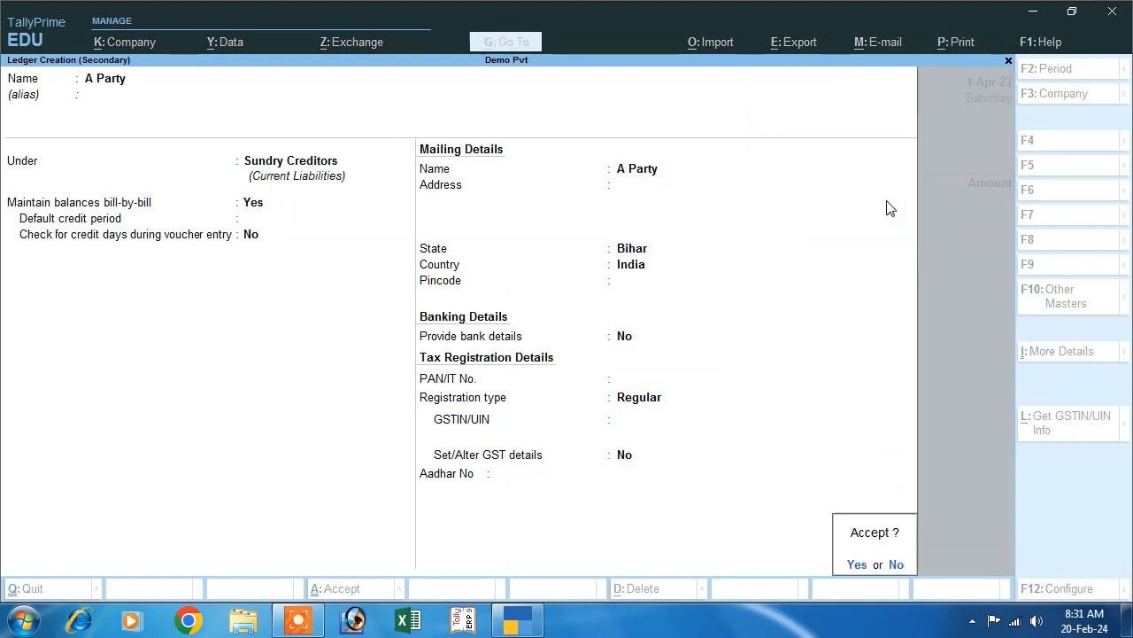
key("Return")
- Leave the voucher's receipt details blank and accept the party details for A Party with state Bihar
key("Return")
key("Return")
key("Return")
key("Return")
key("Return")
key("Return")
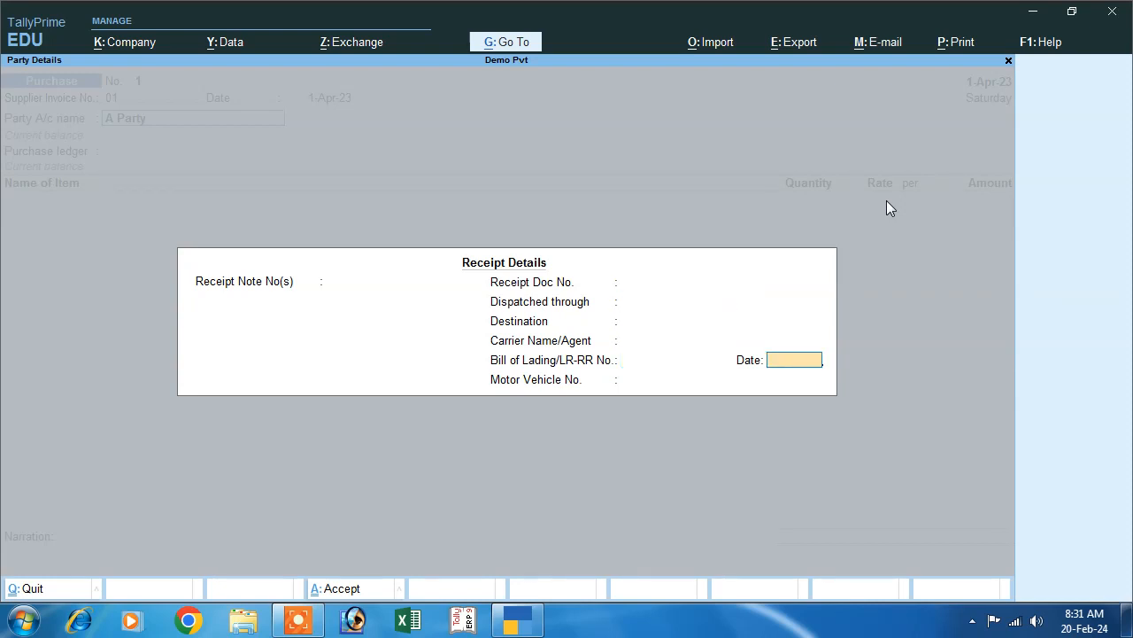
key("Return")
key("Return")
key("Return")
key("Return")
key("Return")
key("Return")
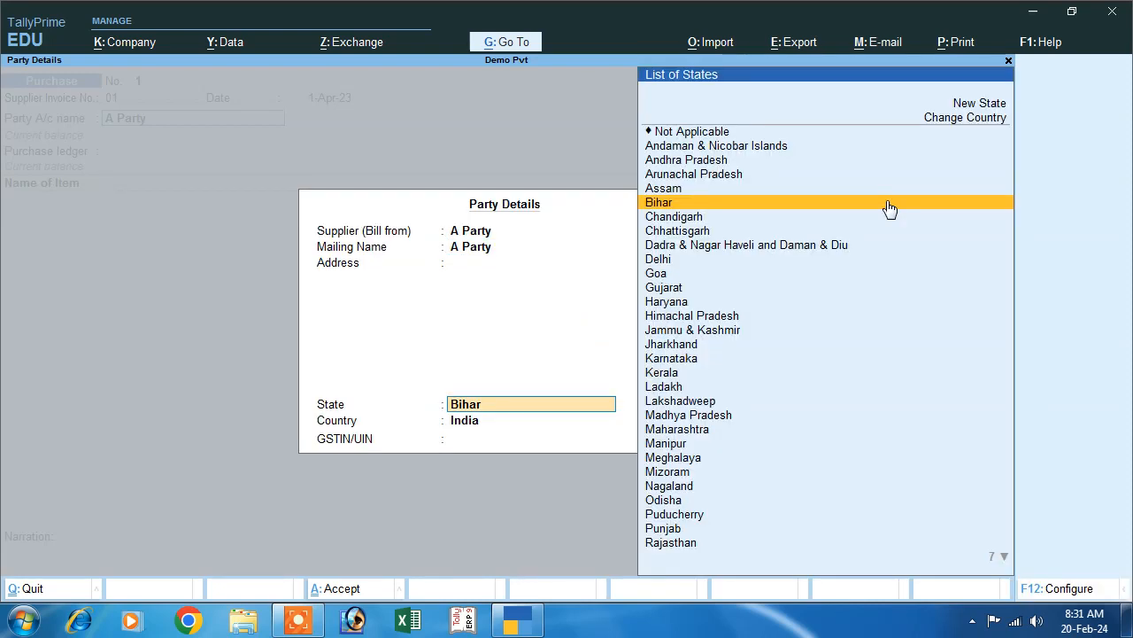
key("Return")
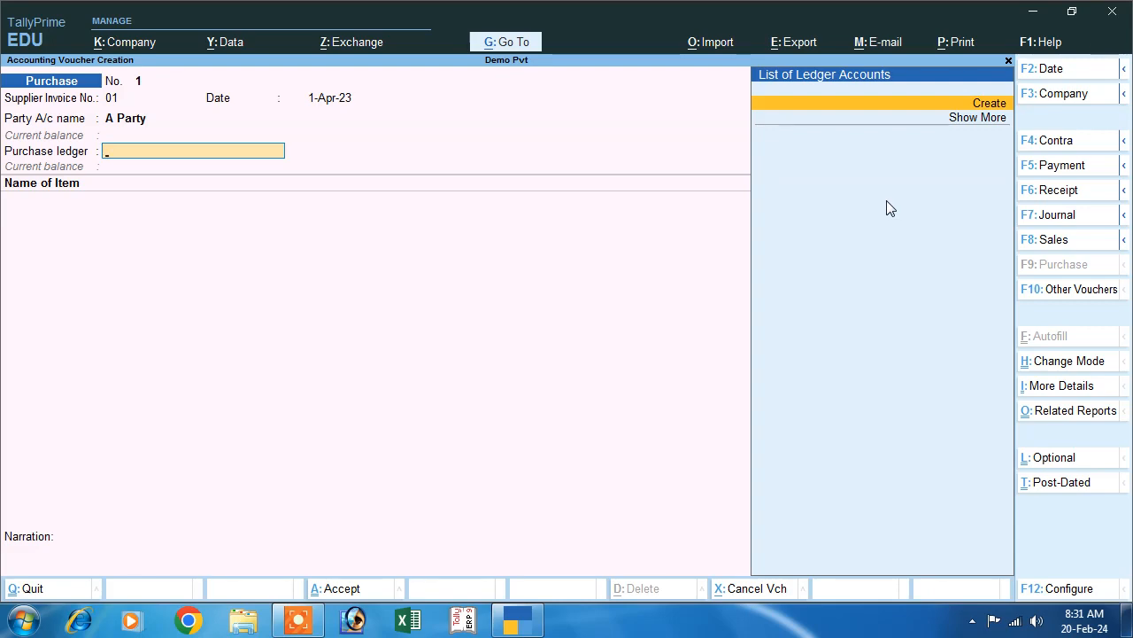
- Reopen the A Party ledger from the voucher for alteration, keeping its existing details up to the Regular registration type
key("BackSpace")
key("ctrl+Return")
key("Return")
key("Return")
key("Return")
key("Return")
key("Return")
key("Return")
key("Return")
key("Return")
key("Return")
key("Return")
key("Return")
key("Return")
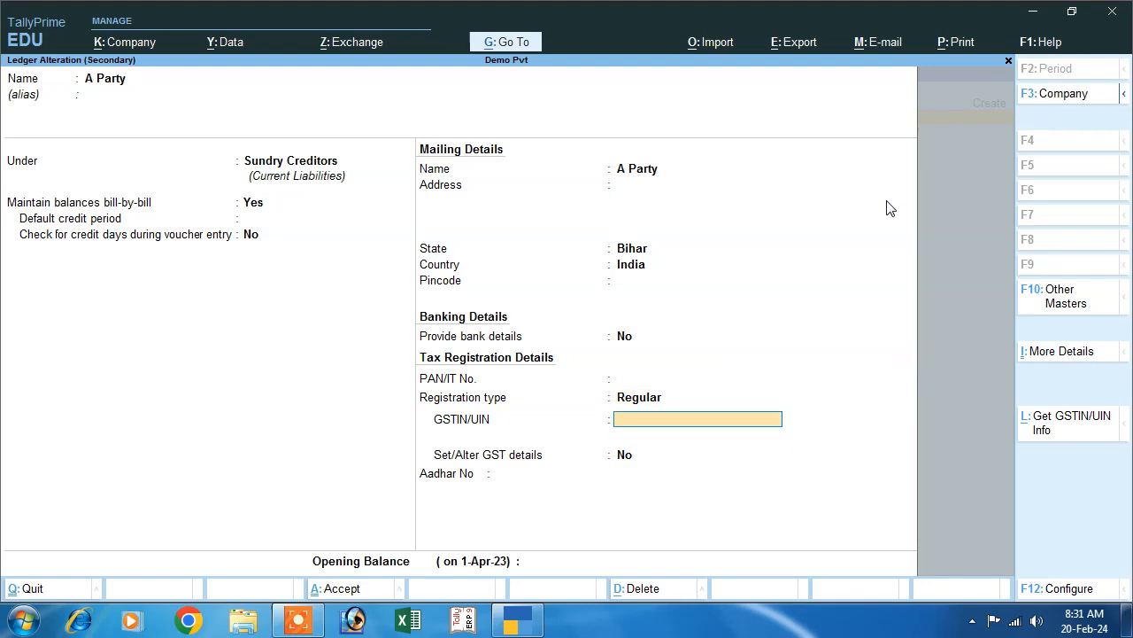
- Enter the supplier's GSTIN/UIN in the A Party ledger, keep the remaining settings, and save the ledger
key("Return")
key("BackSpace")
key("BackSpace")
type("6F4G56F4D65")
key("Return")
key("Return")
key("Return")
key("Return")
key("Return")
key("Return")
key("Return")
key("Return")
key("Return")
key("Return")
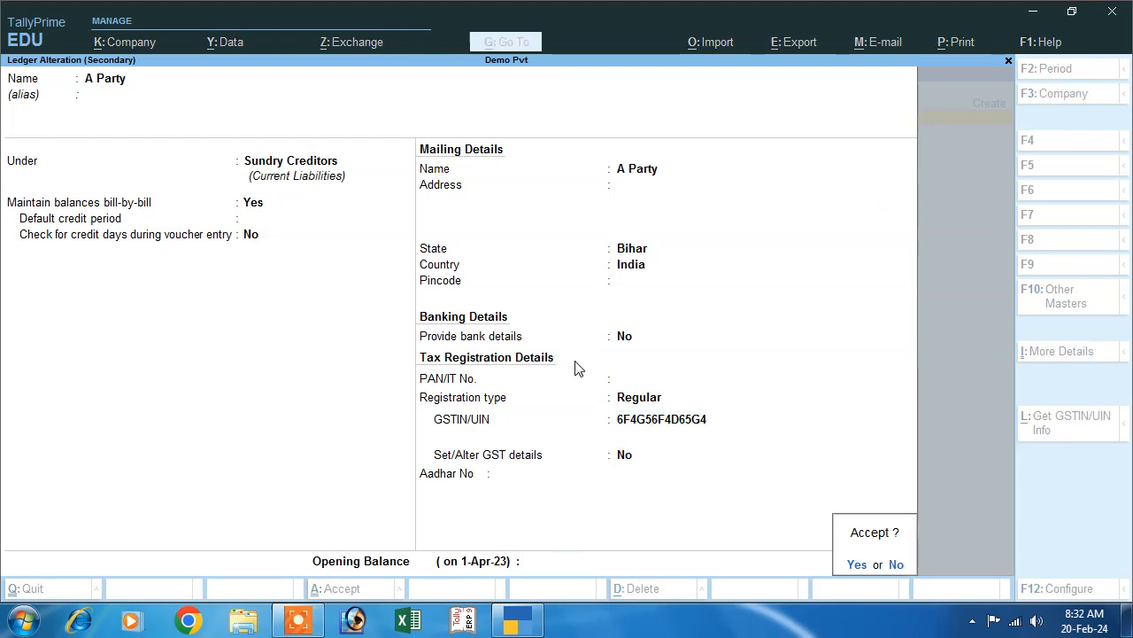
key("Return")
- Keep A Party's supplier and state details in the voucher's party details, and fill in the supplier's GSTIN/UIN
key("Return")
key("Return")
key("Return")
key("Return")
key("Return")
key("Return")
key("Return")
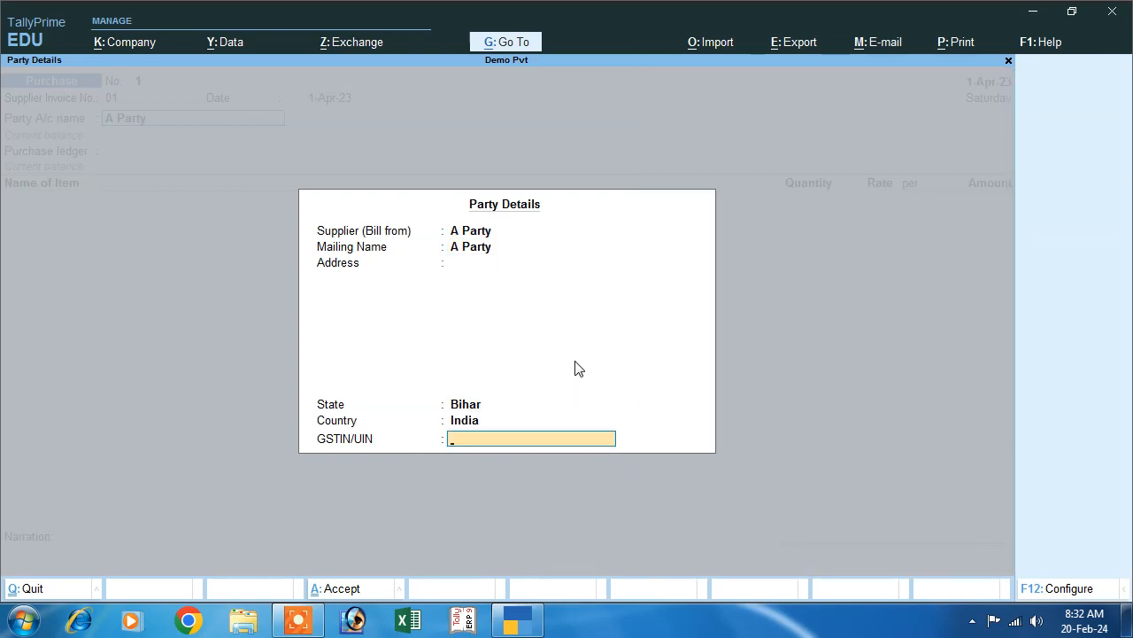
type("V56B4VC654B65")
key("Return")
key("alt+c")
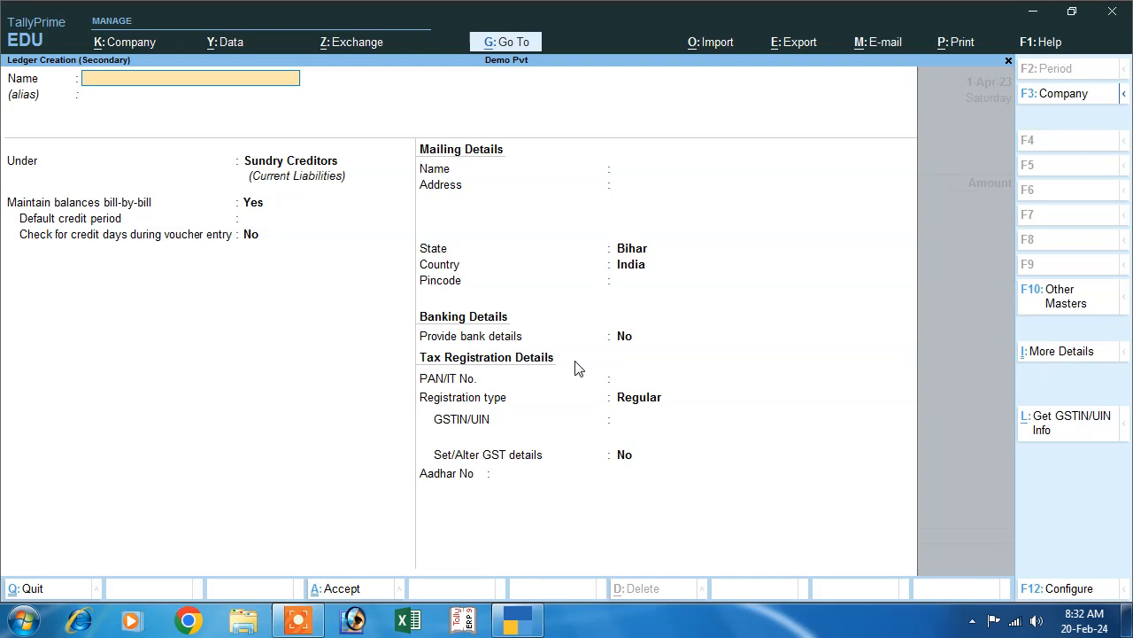
key("Escape")
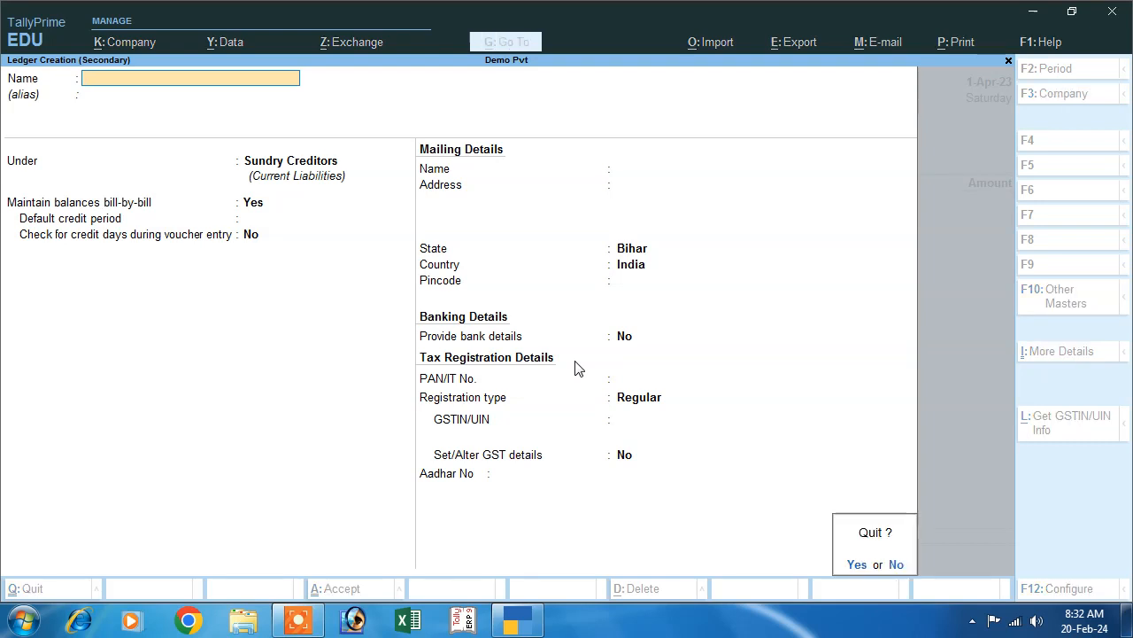
key("y")
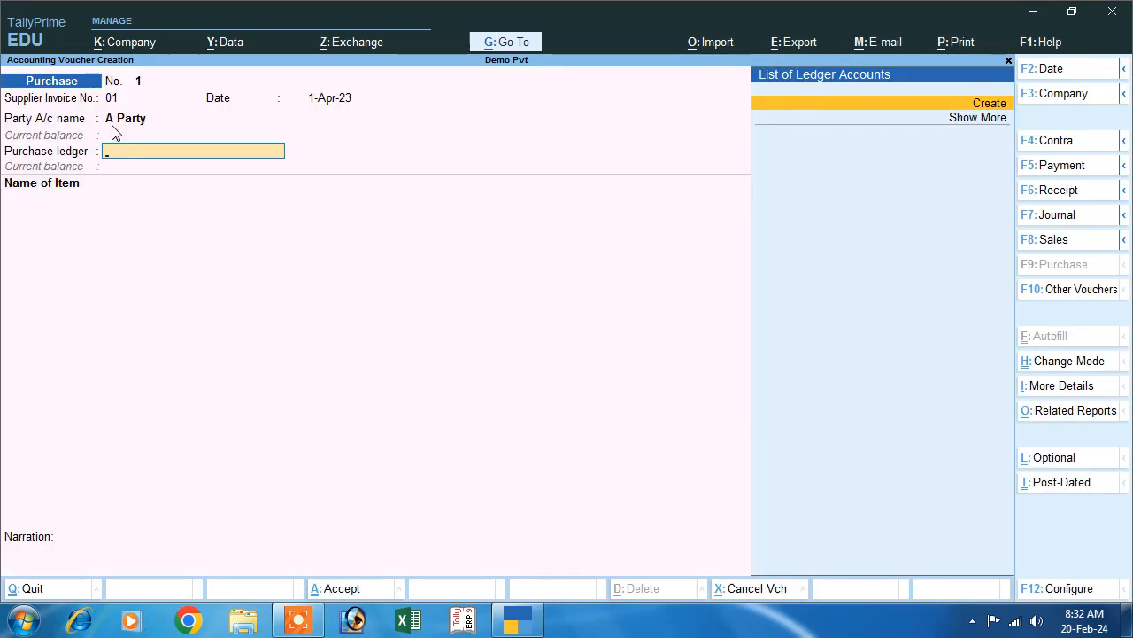
- Create a purchase ledger named Purchase under the Purchase Accounts group from the voucher
left_click(992, 104)
type("Purchase")
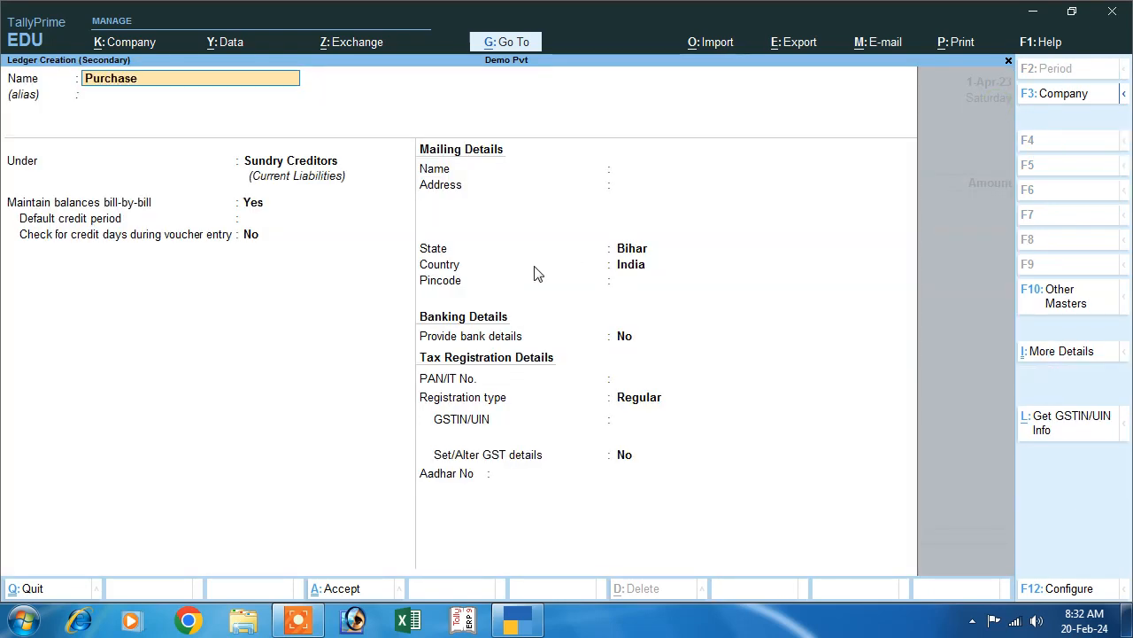
key("Return")
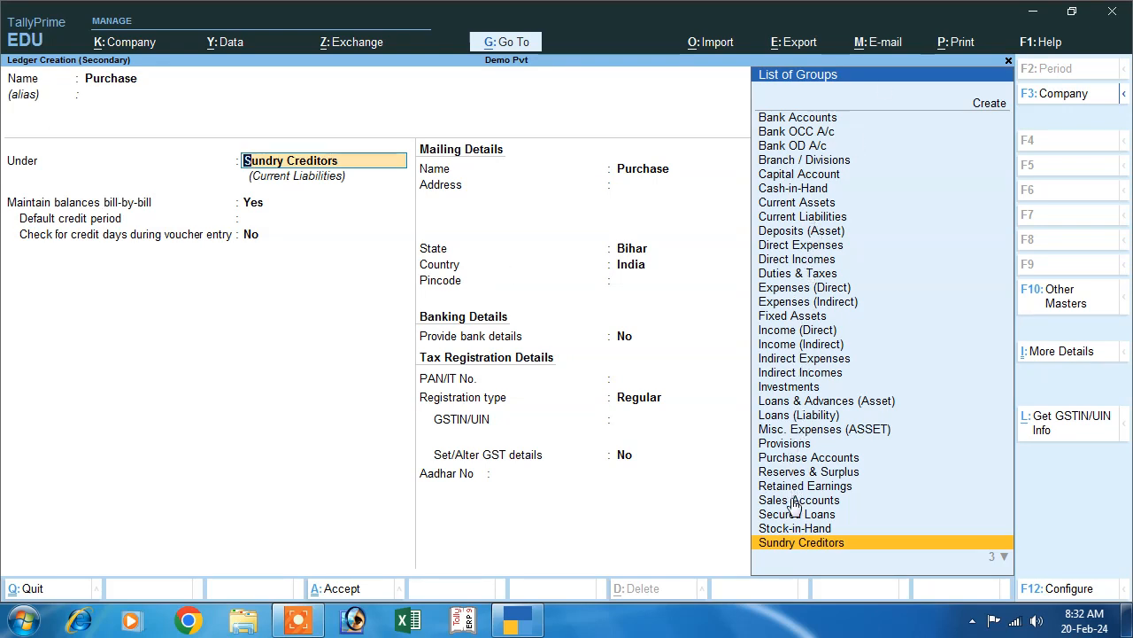
left_click(779, 458)
key("Return")
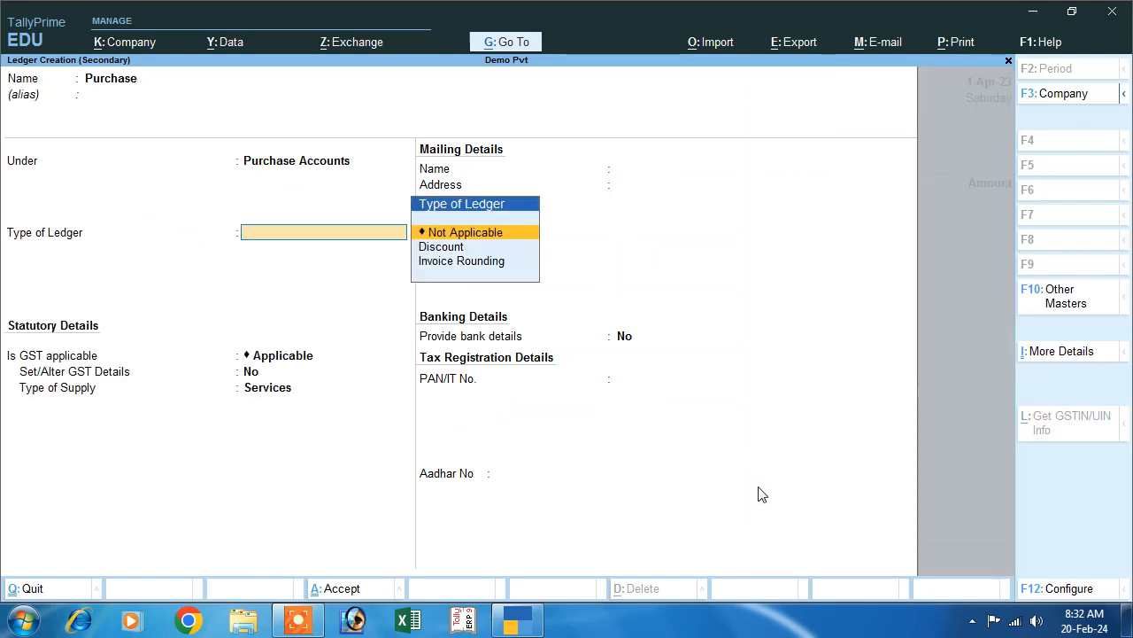
- Keep the Purchase ledger's type Not Applicable and GST Applicable, set its type of supply to Goods, and save it
key("Return")
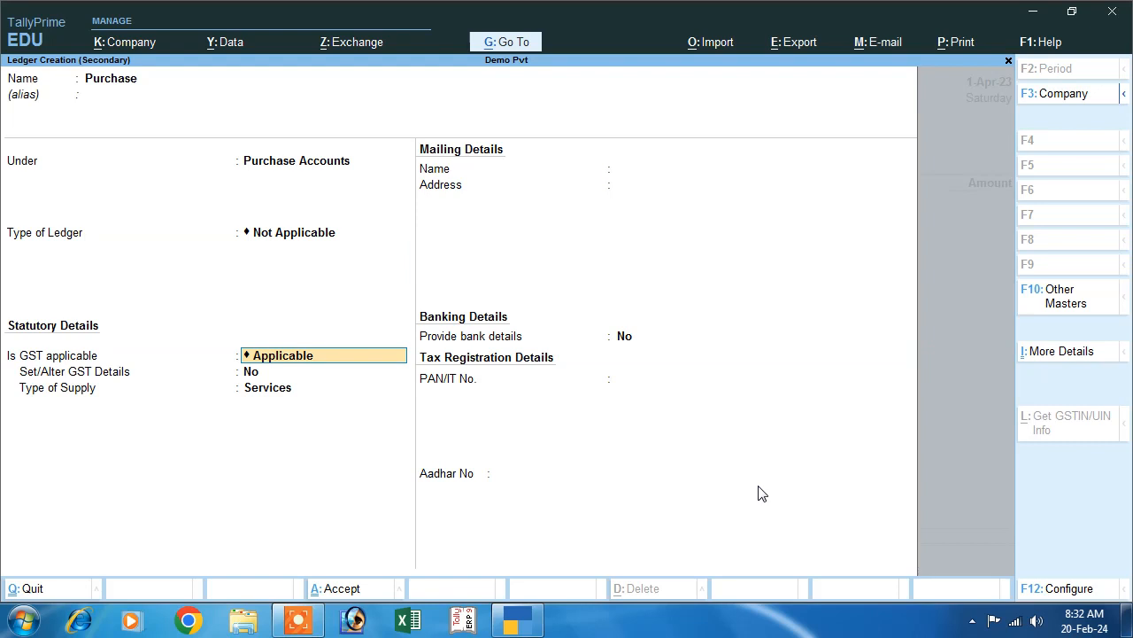
key("Return")
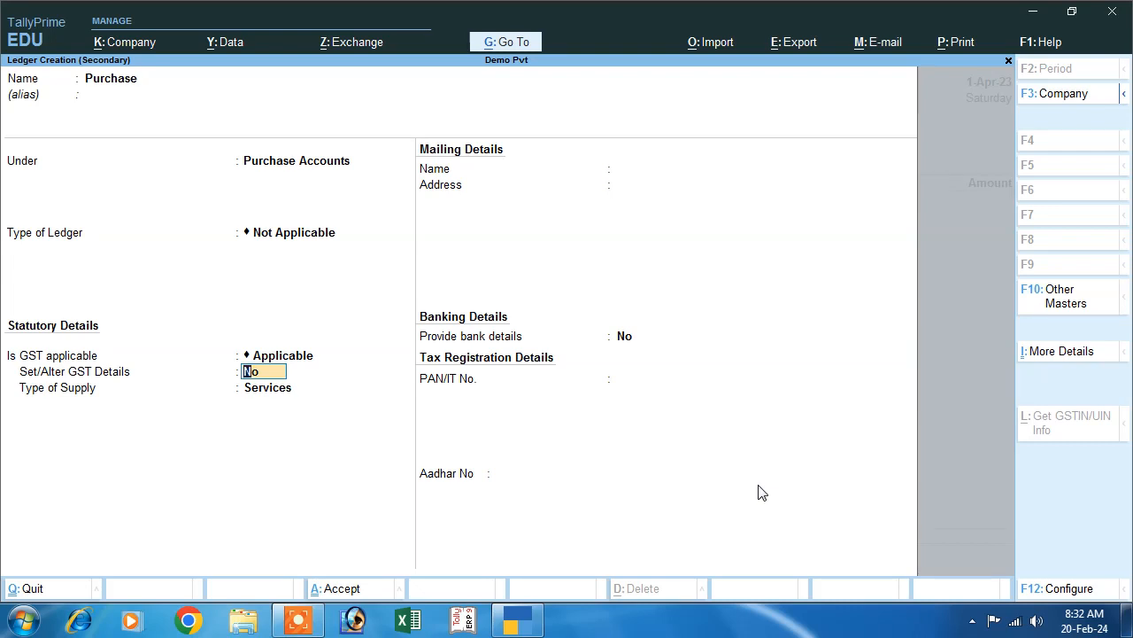
key("Return")
key("Up")
key("Return")
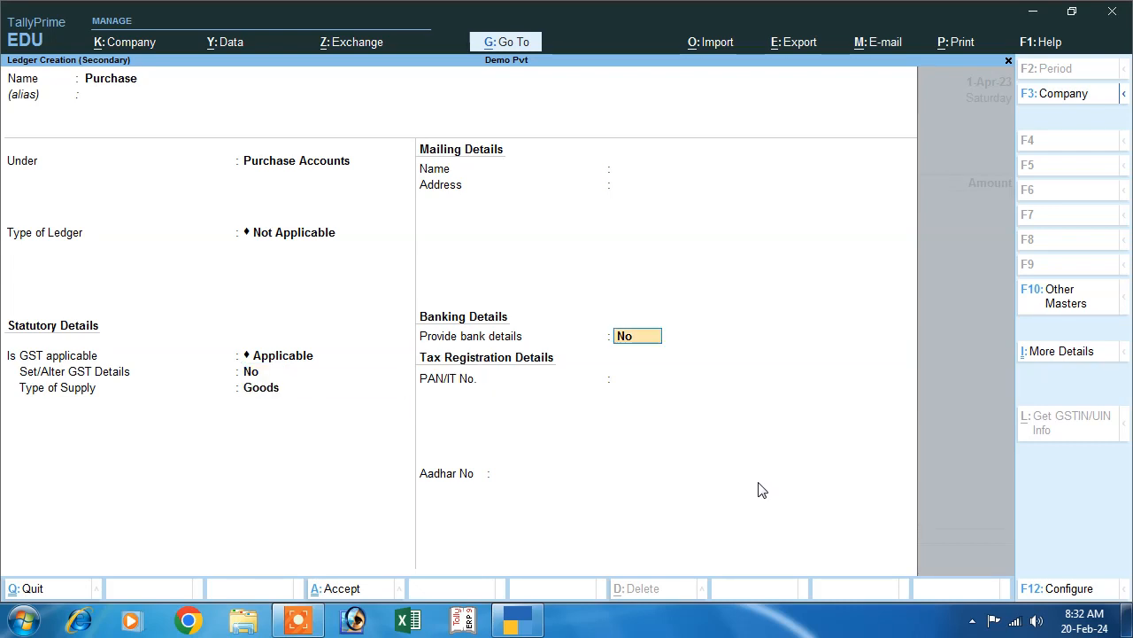
key("Return")
key("Return")
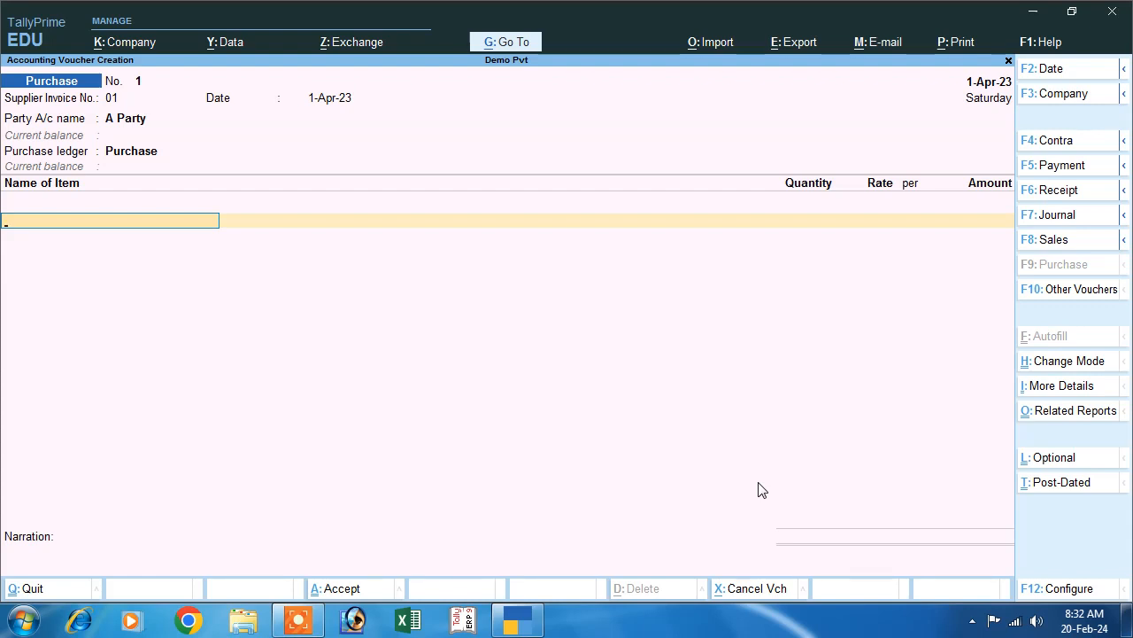
- Create a stock item named Mouse from the voucher, under Primary with category Not Applicable
key("alt+c")
type("M")
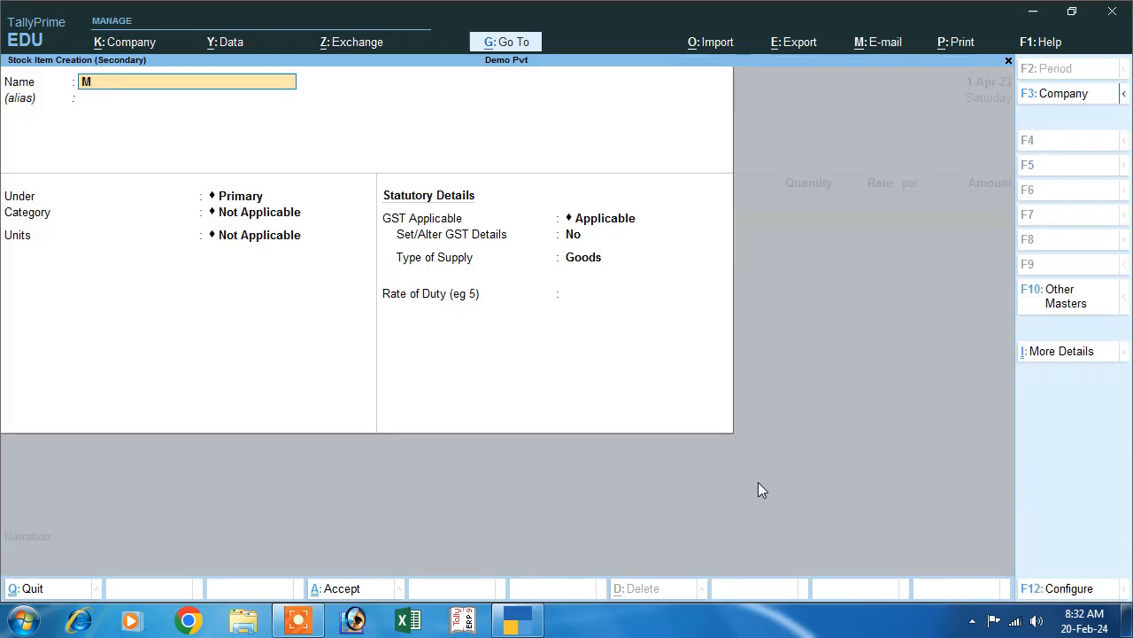
type("oua")
type("e")
key("Return")
key("Return")
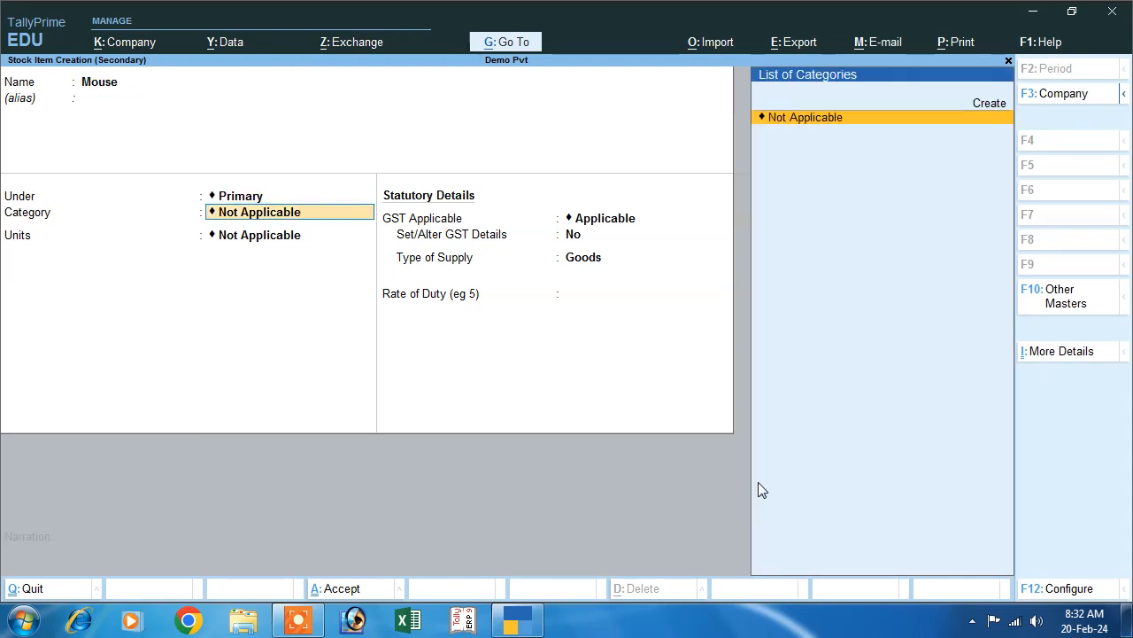
key("Return")
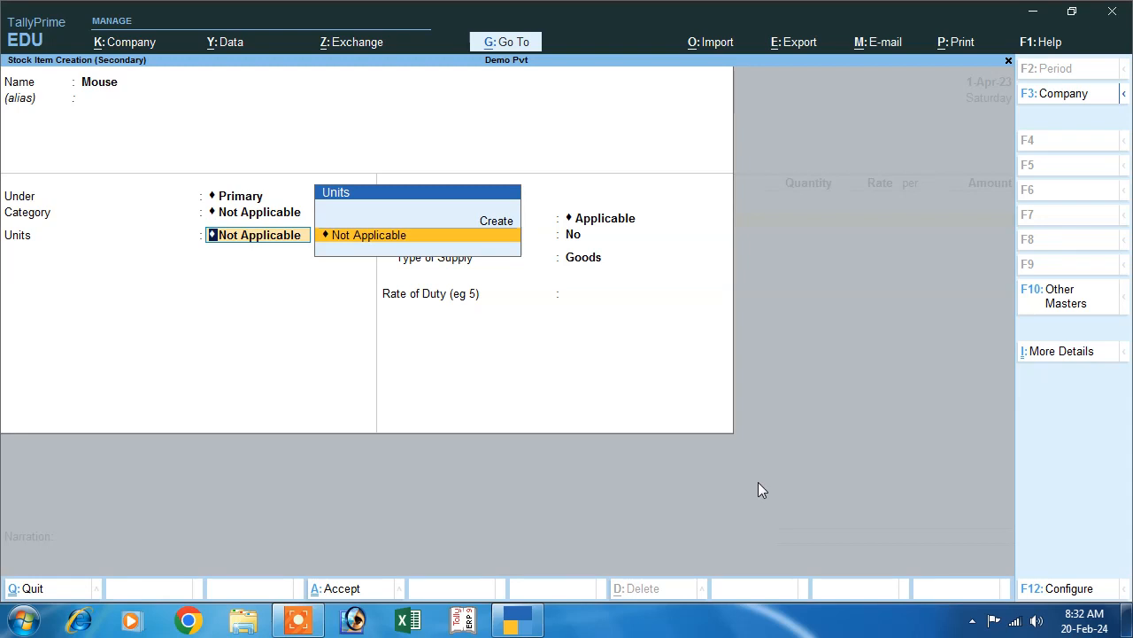
- Create the unit pcs for Mouse with formal name Pieces, UQC PCS-PIECES and 0 decimal places, and save it
key("Up")
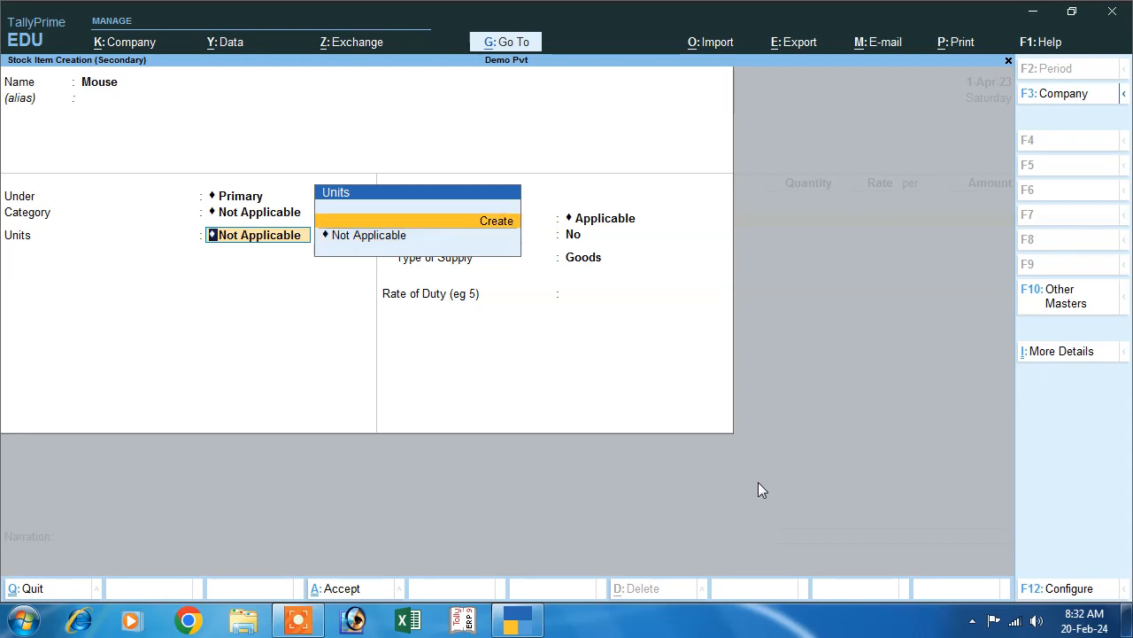
key("Return")
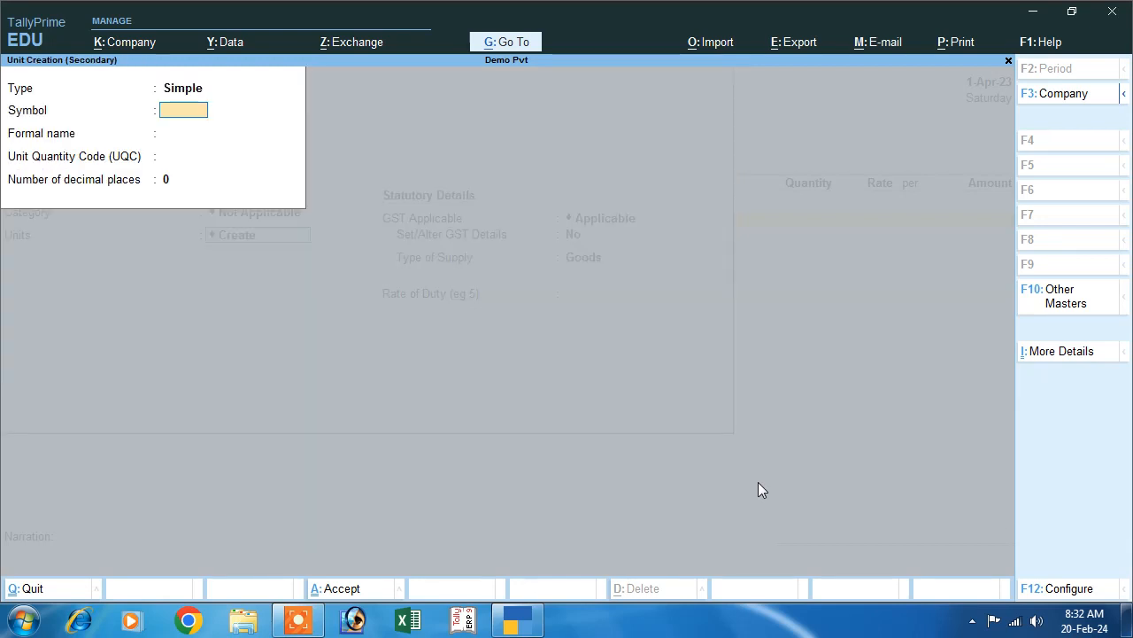
type("pcs")
key("Return")
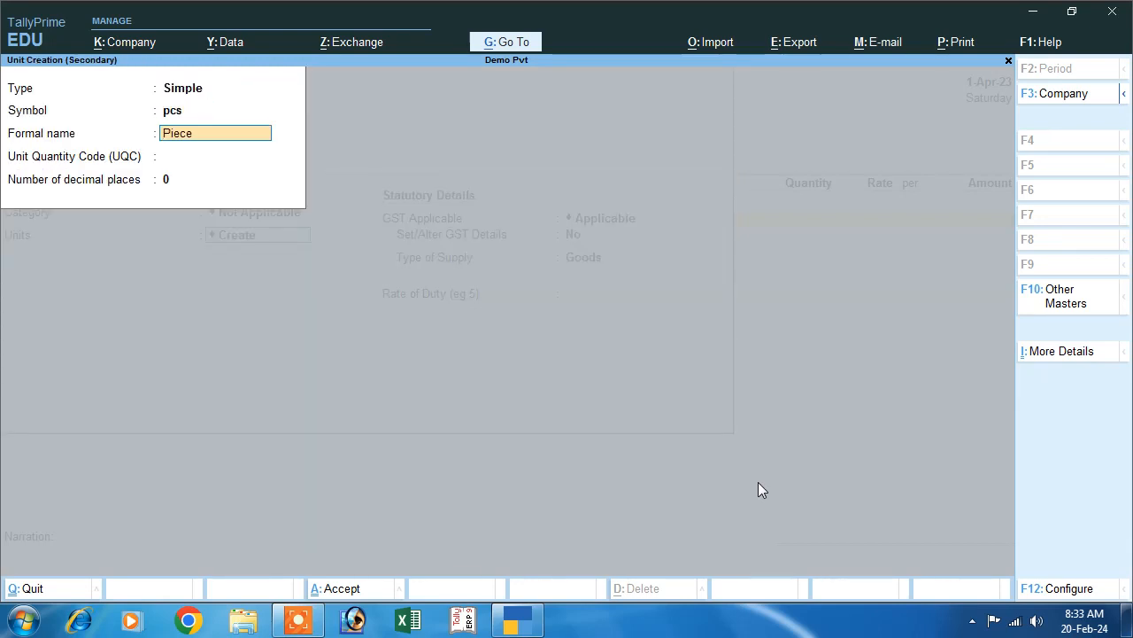
key("Return")
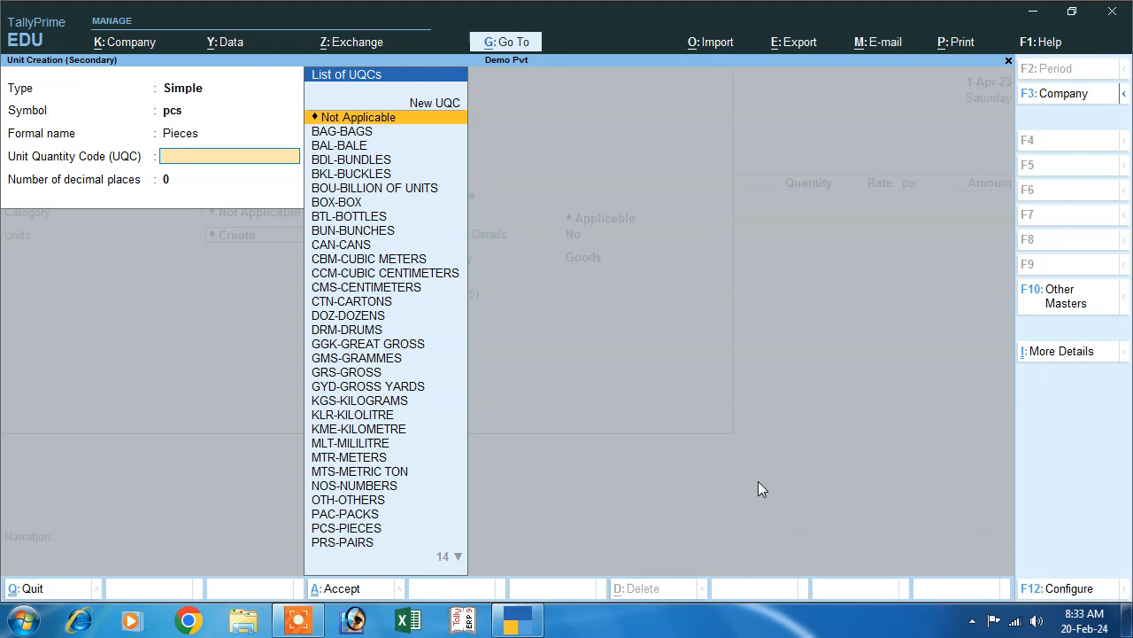
type("p")
key("Down")
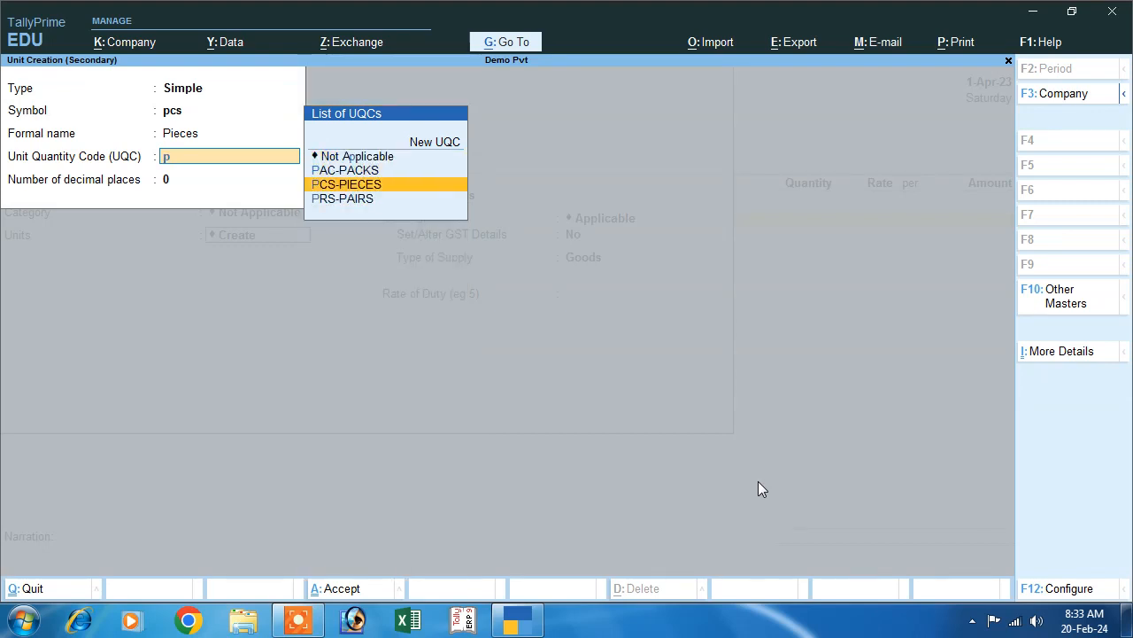
key("Return")
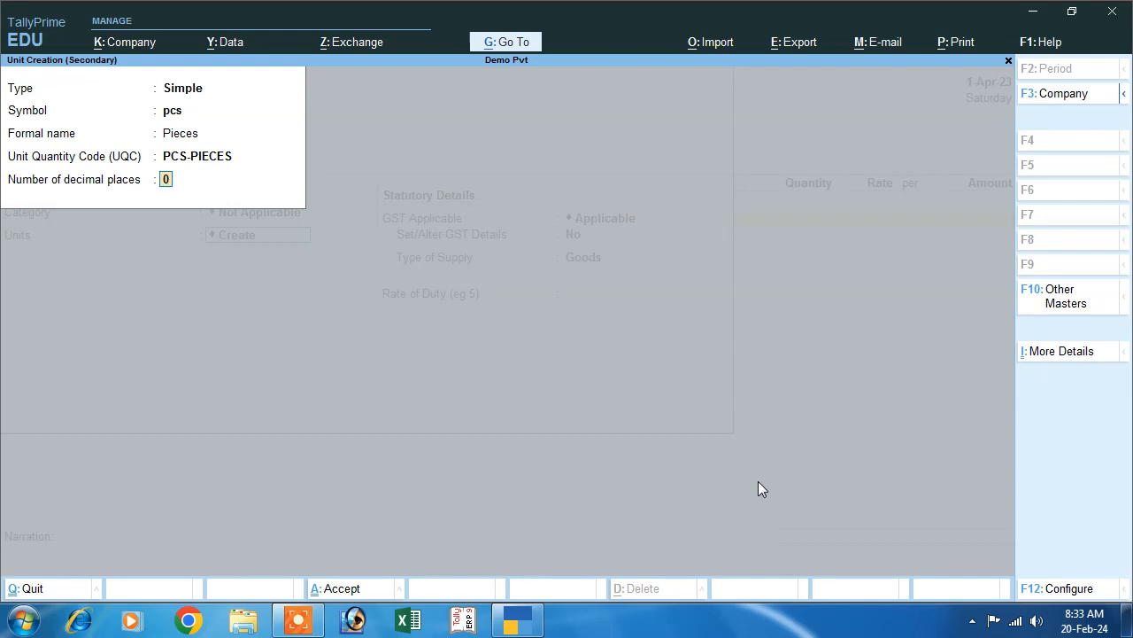
key("Return")
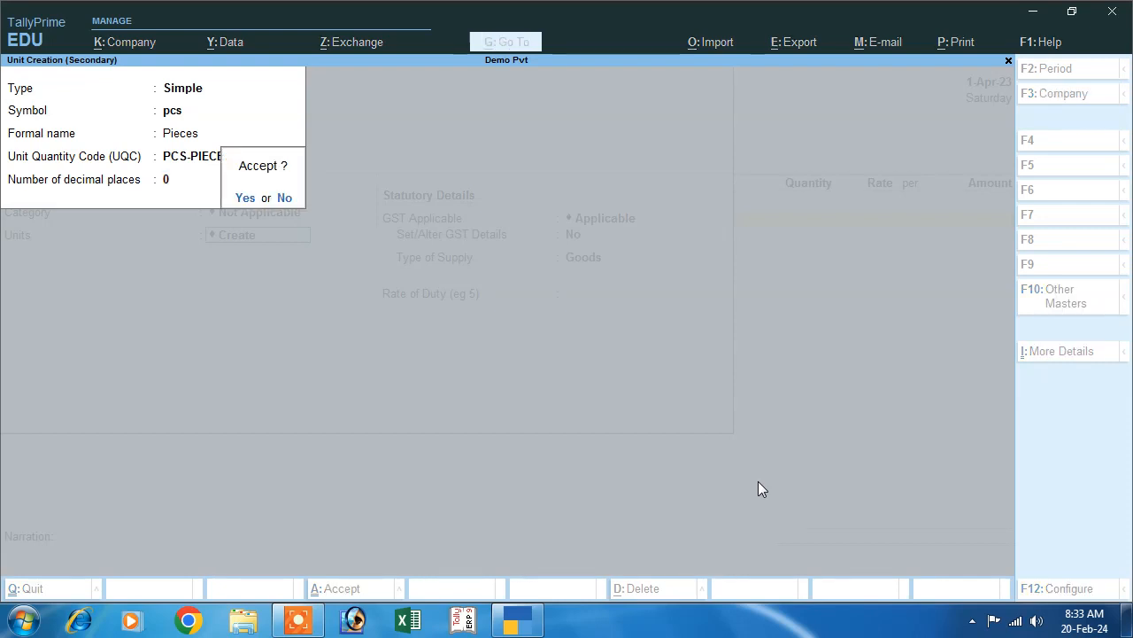
key("Return")
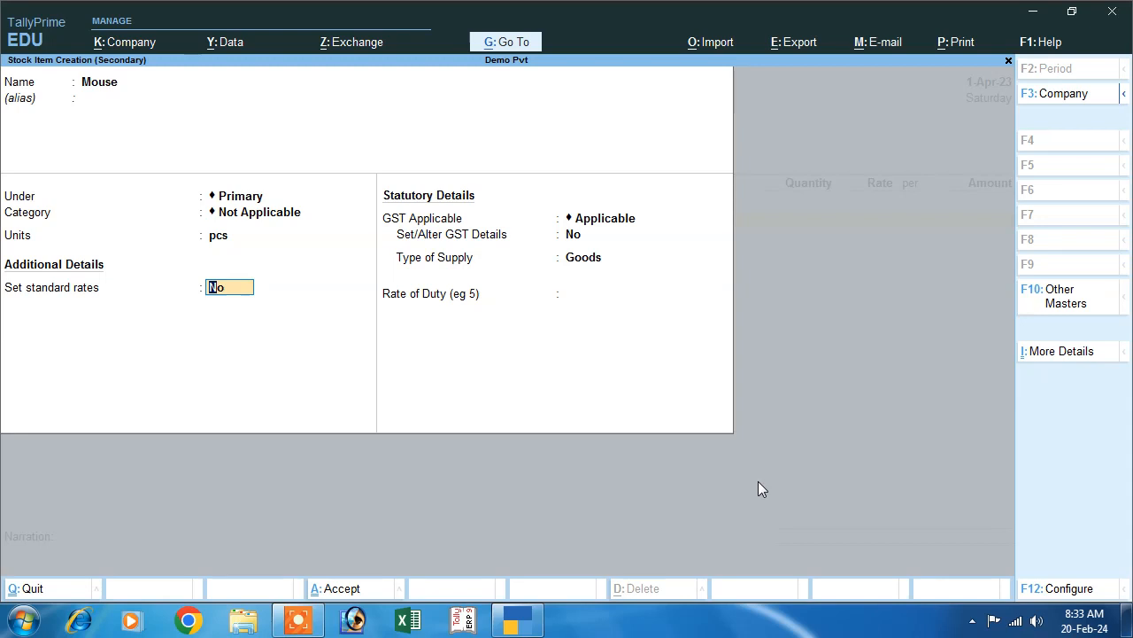
- Enable GST details for Mouse with description Goods, HSN/SAC 85475, calculation On Value and Taxable, without reverse charge or input-credit ineligibility
key("Return")
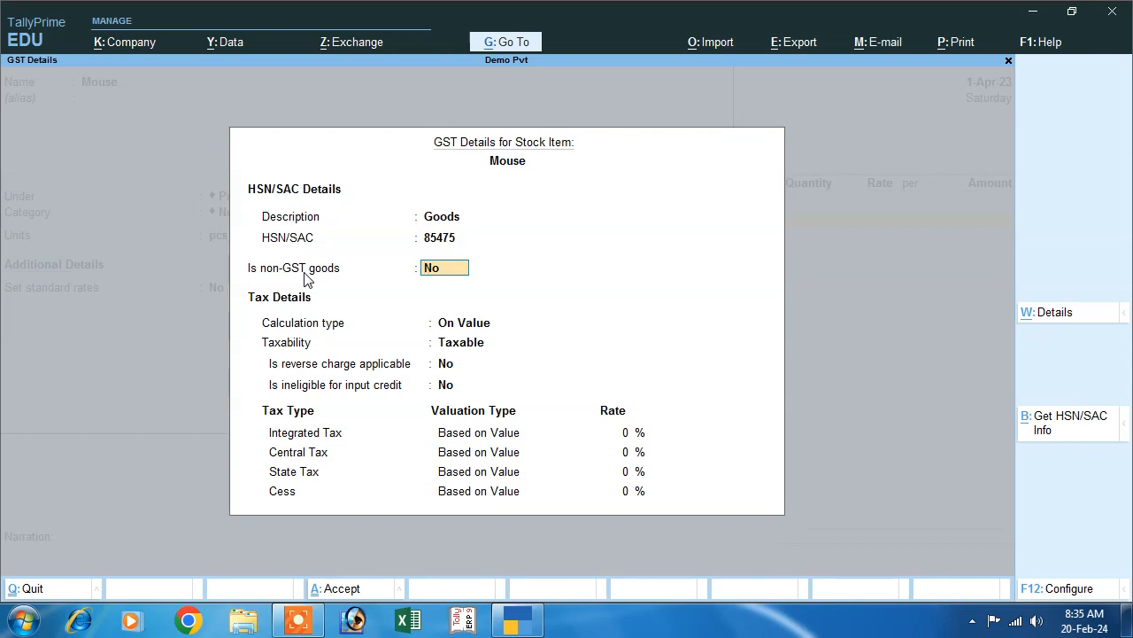
key("Return")
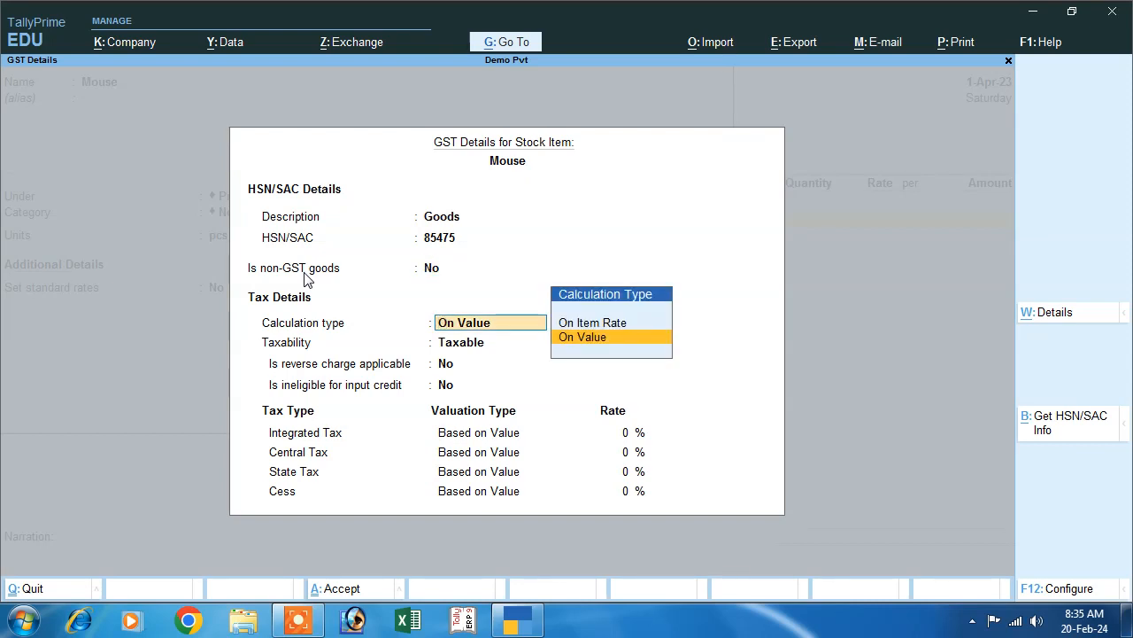
key("Return")
key("Return")
key("Return")
key("Return")
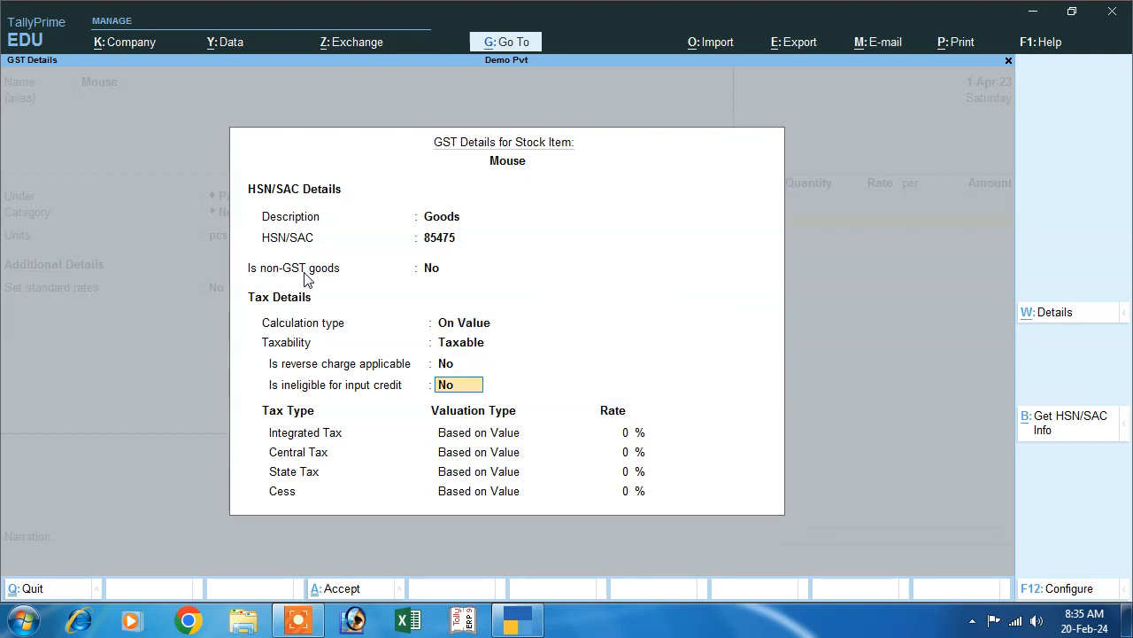
- Set Mouse's integrated tax rate to 12%, keep Goods as the type of supply, and save the stock item
type("1")
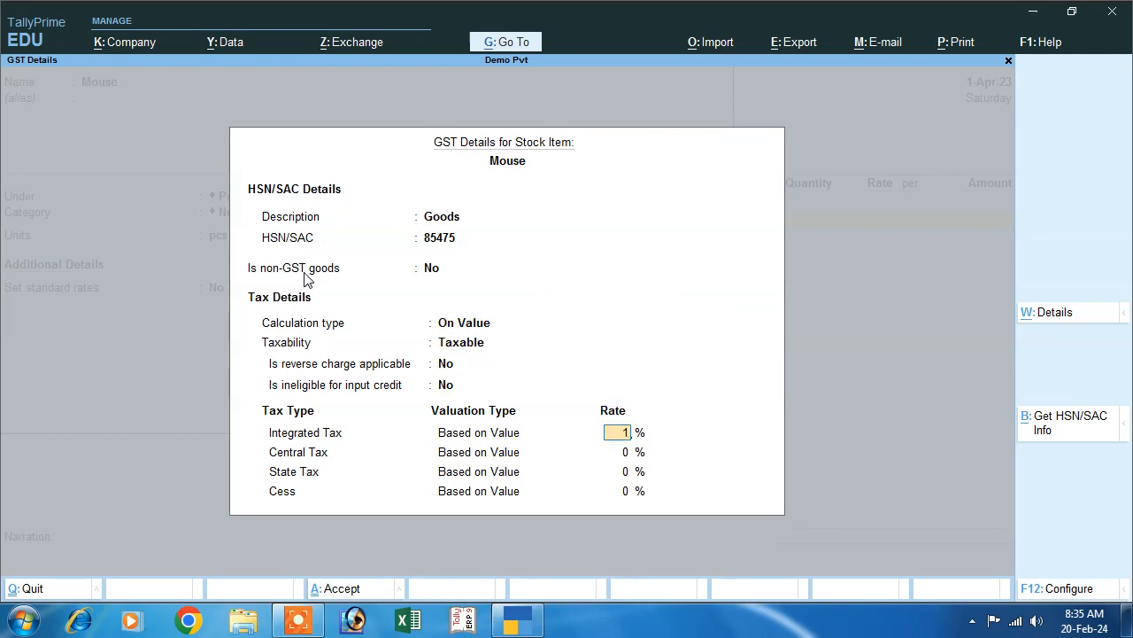
type("2")
key("Return")
key("Return")
key("Return")
key("Return")
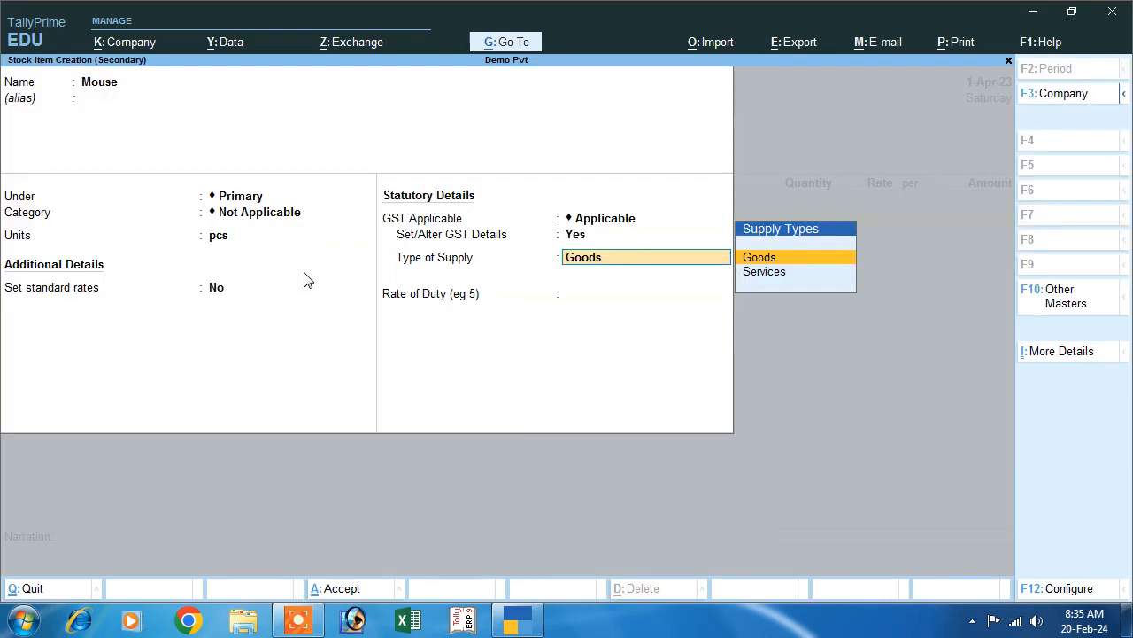
key("Return")
key("ctrl+a")
- Enter 100 pcs of Mouse at a rate of 500 per pcs in the purchase voucher
key("Return")
type("100")
key("Return")
type("50")
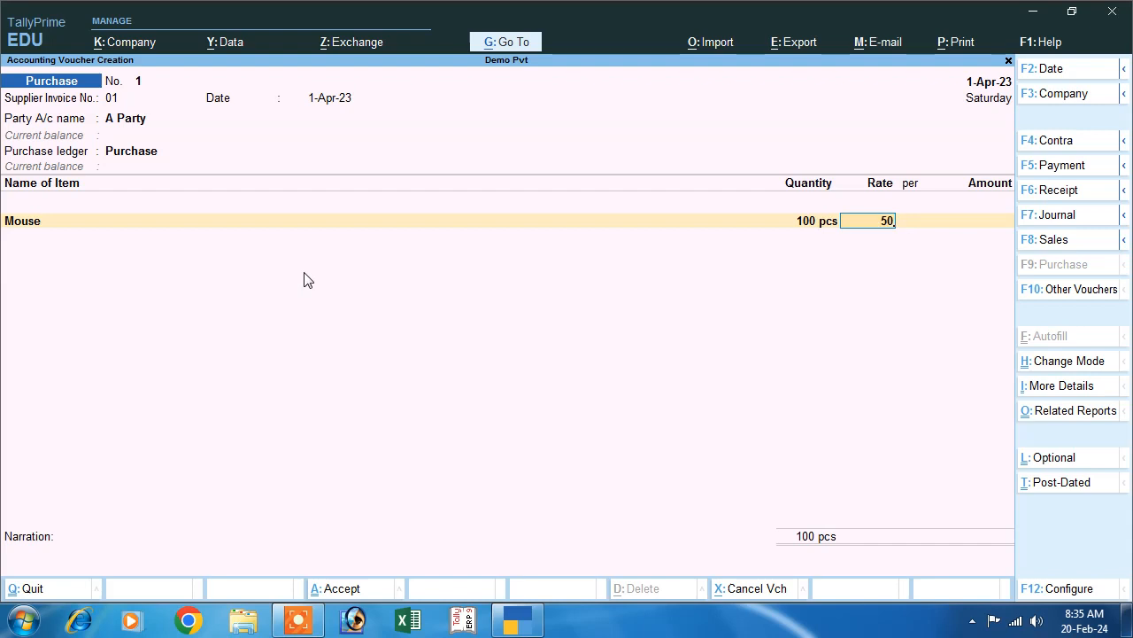
type("0")
key("Return")
key("Return")
key("Return")
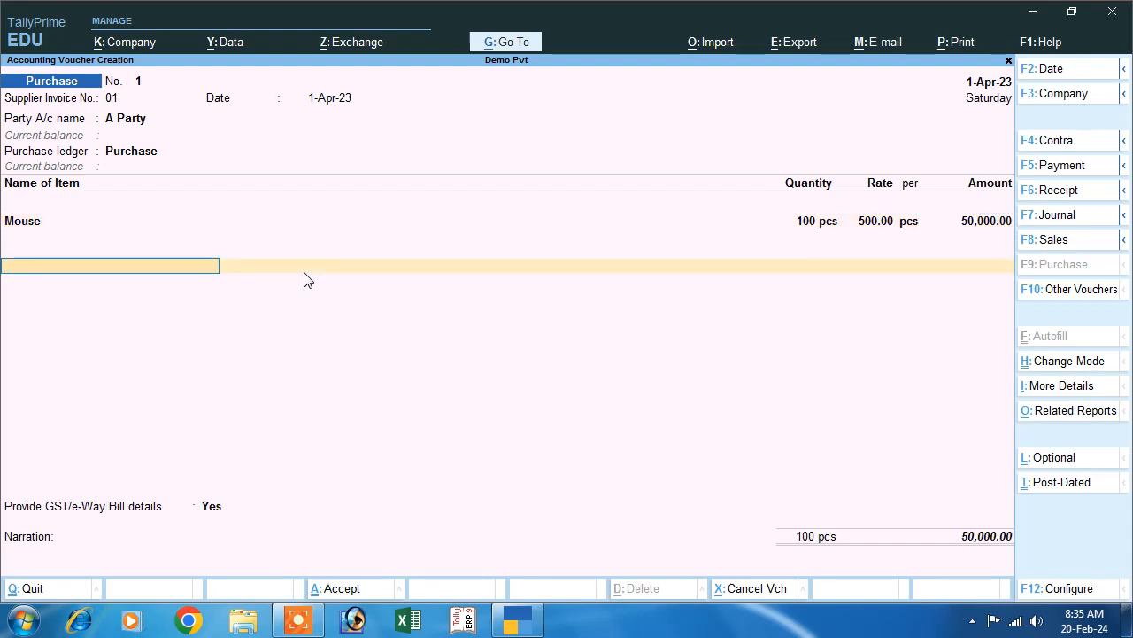
- Start a new tax ledger named Cgst from the purchase voucher and group it under Duties & Taxes
key("alt+c")
type("Cgd")
key("BackSpace")
type("st")
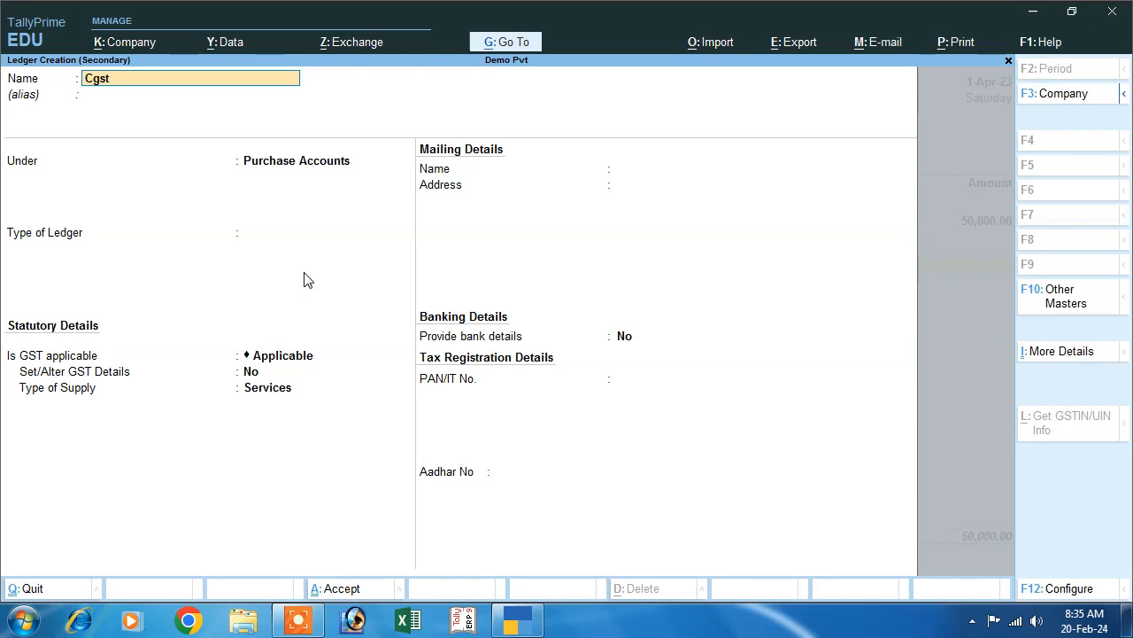
key("Return")
type("D")
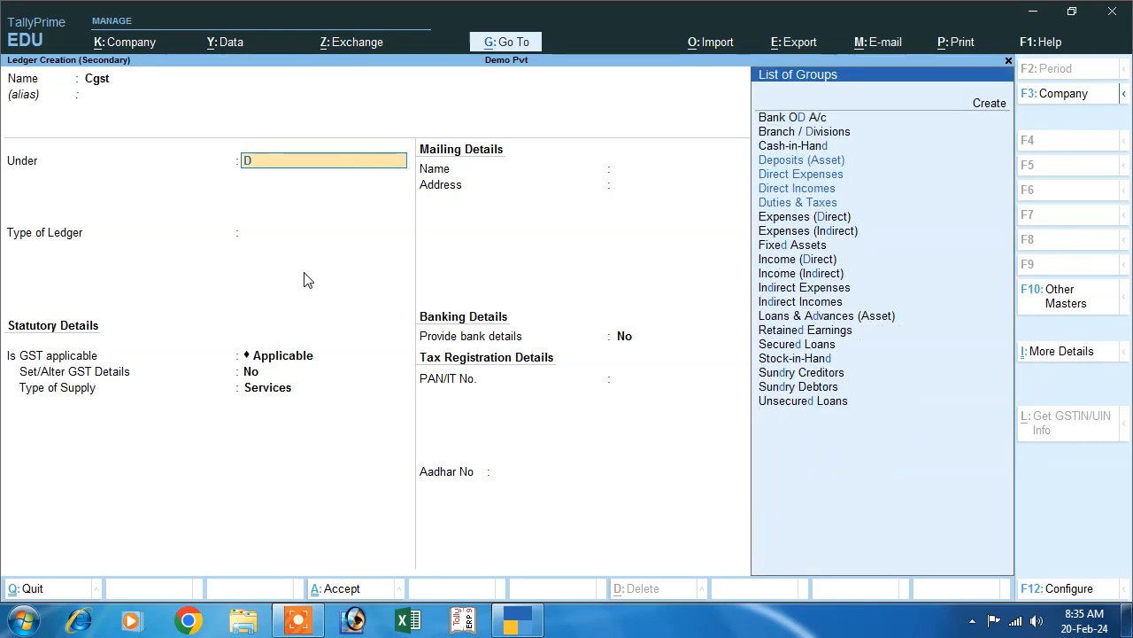
key("Down")
key("Down")
type("u")
key("Return")
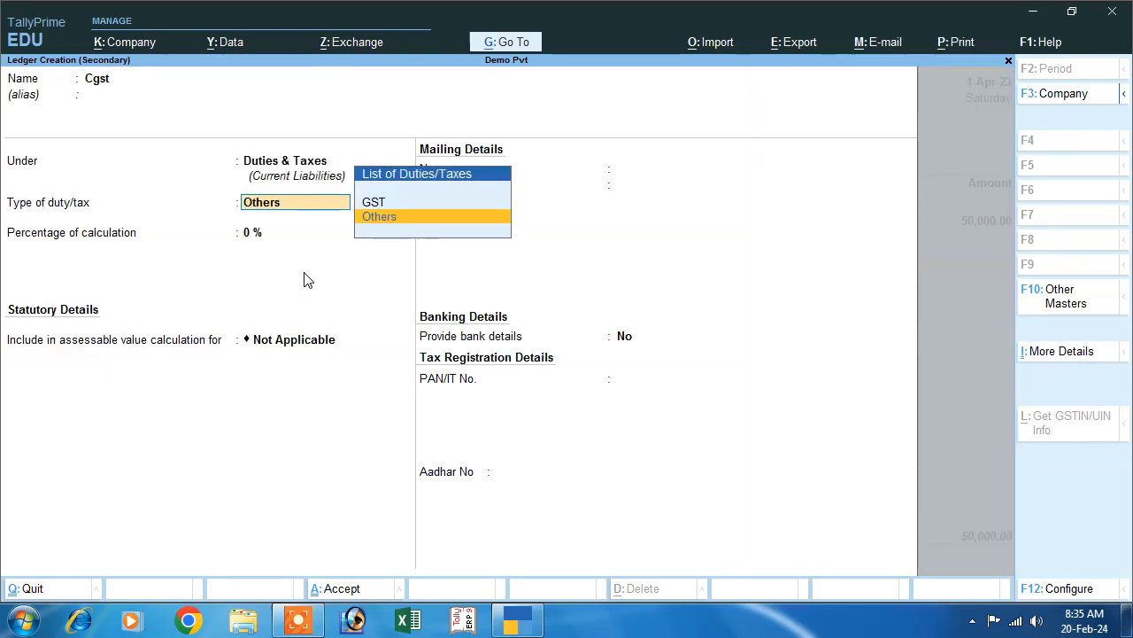
- Set Cgst's duty type to GST, tax type Central Tax and rate 6%, and save it into the voucher
key("Up")
key("Return")
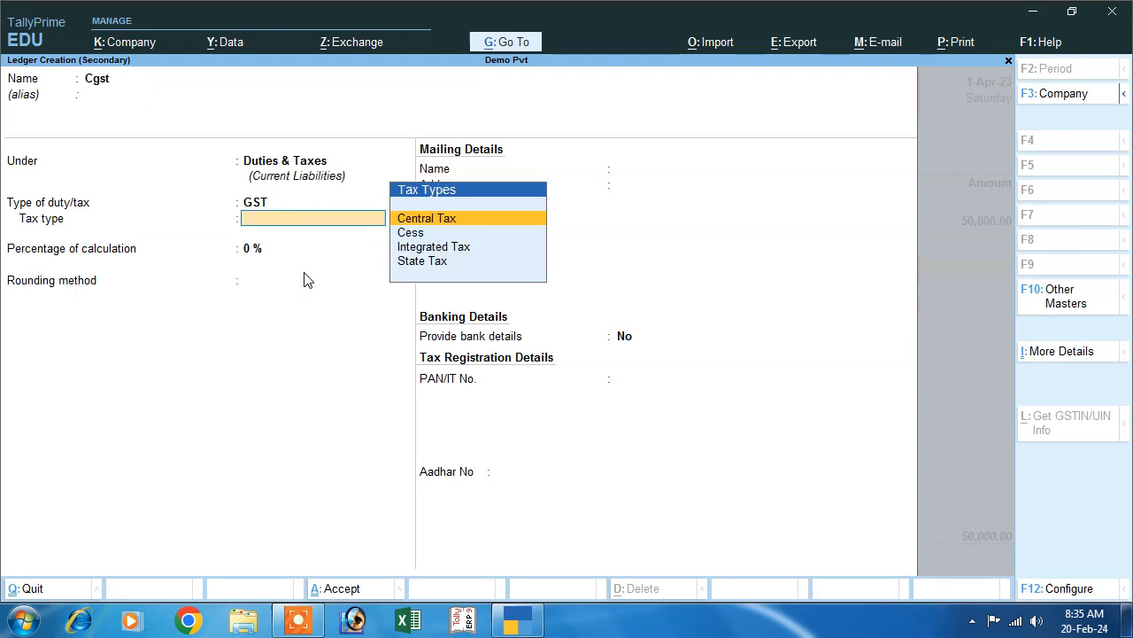
key("Down")
key("Up")
key("Return")
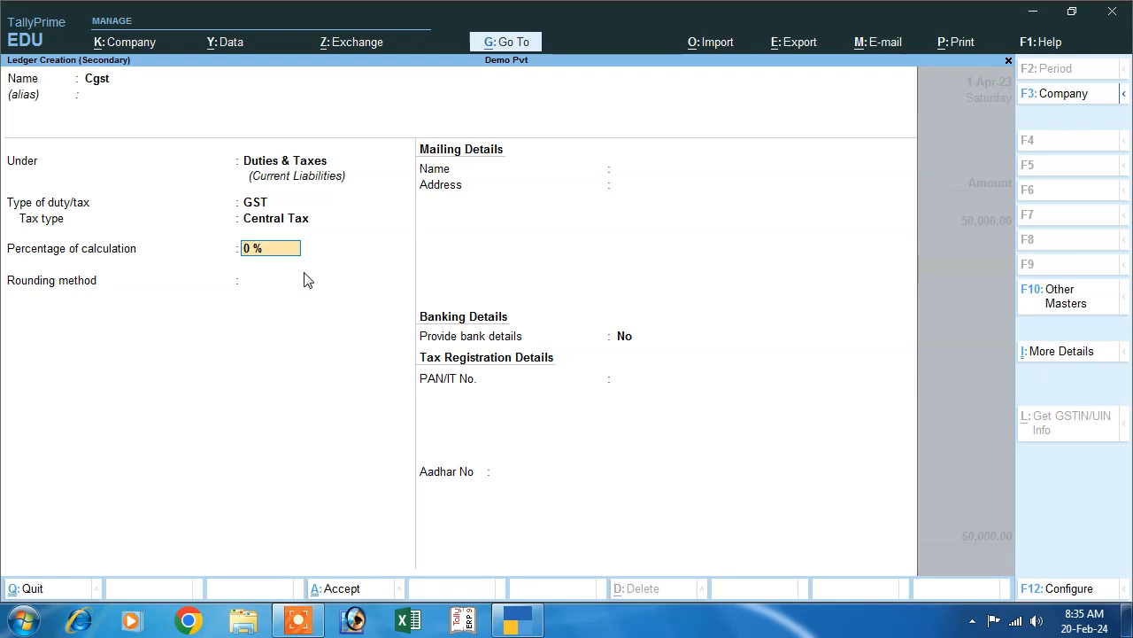
key("Return")
key("Return")
key("Return")
key("Return")
key("Return")
key("Return")
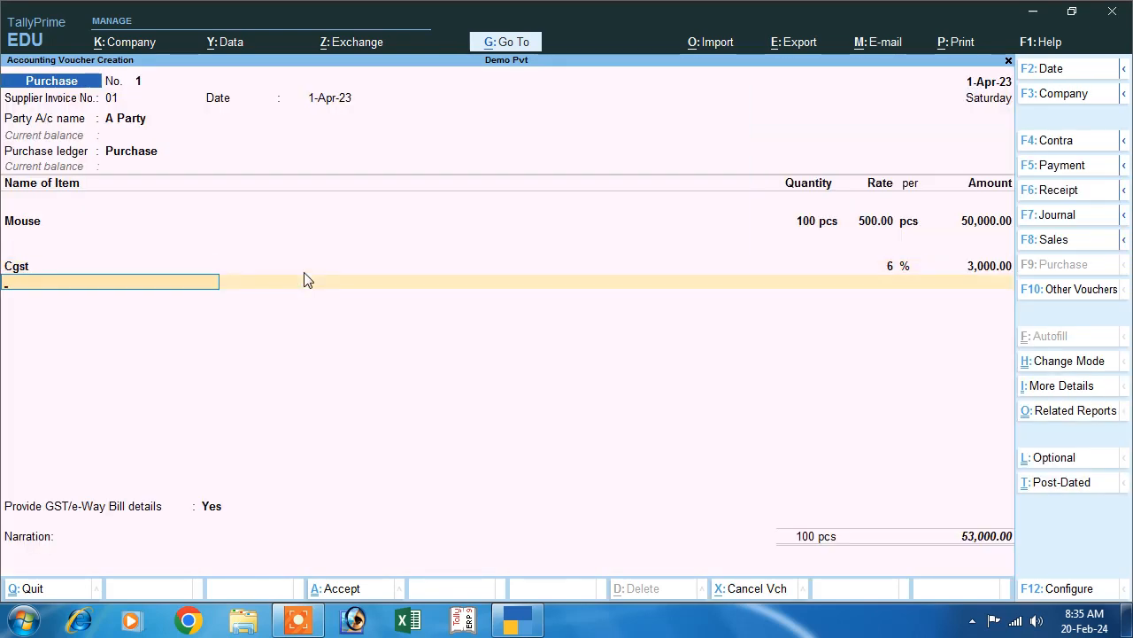
- Start a second tax ledger named Sgst from the voucher, keeping it under Duties & Taxes
key("alt+c")
type("Sgst")
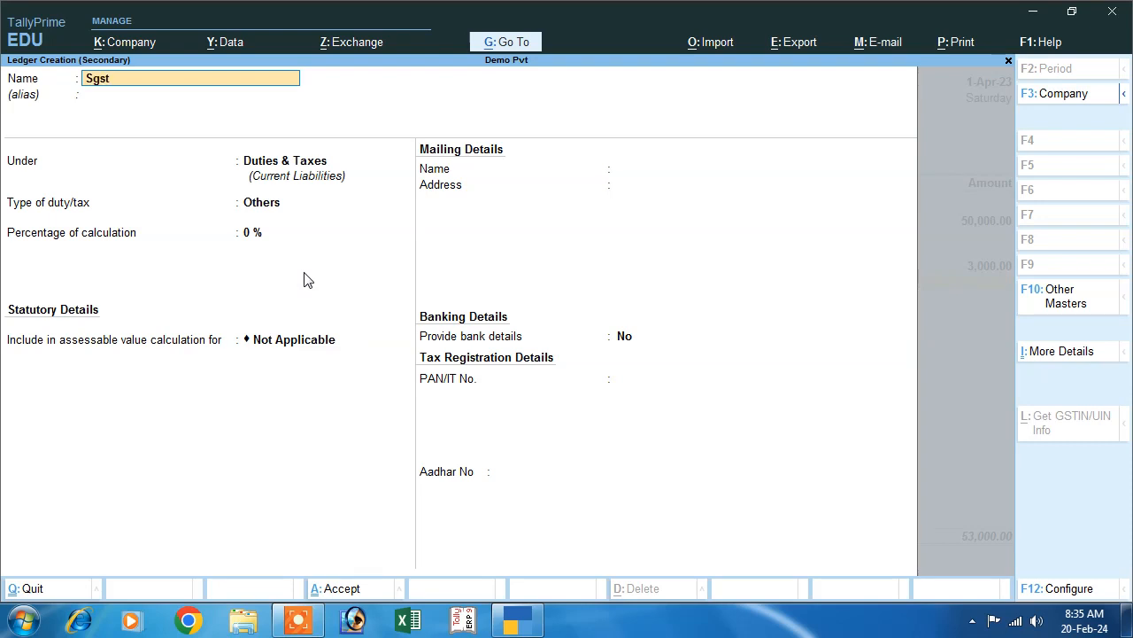
key("Return")
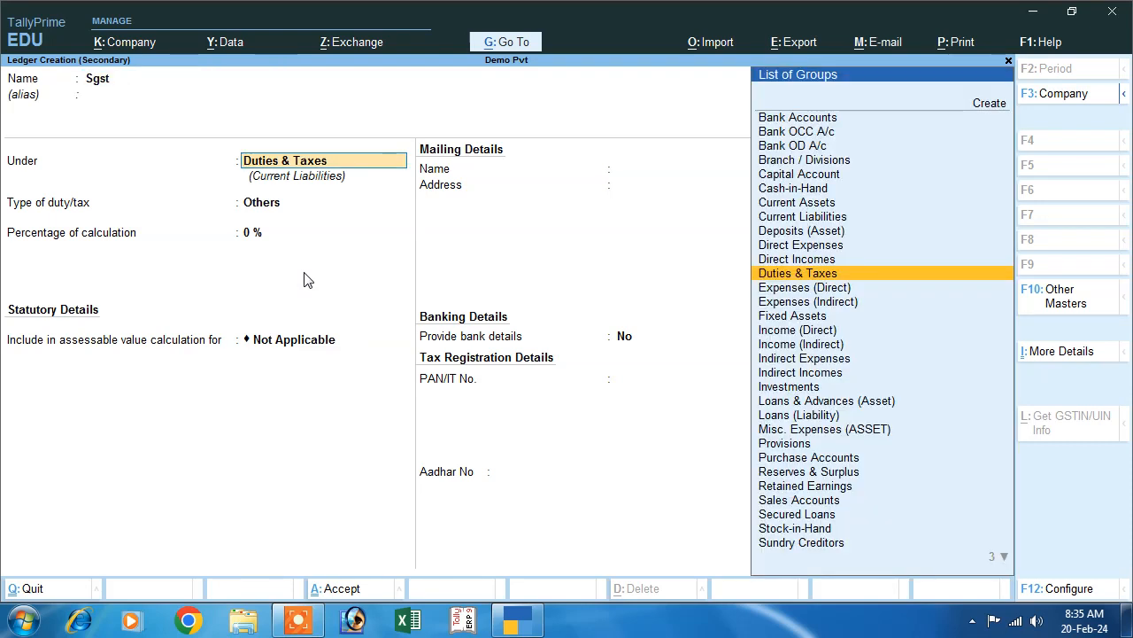
key("Return")
- Set Sgst's duty type to GST, tax type State Tax, 6% with rounding Not Applicable, and save it into the voucher
key("Return")
key("BackSpace")
key("Up")
key("Return")
key("Down")
key("Down")
key("Down")
key("Return")
type("6")
key("Return")
key("Return")
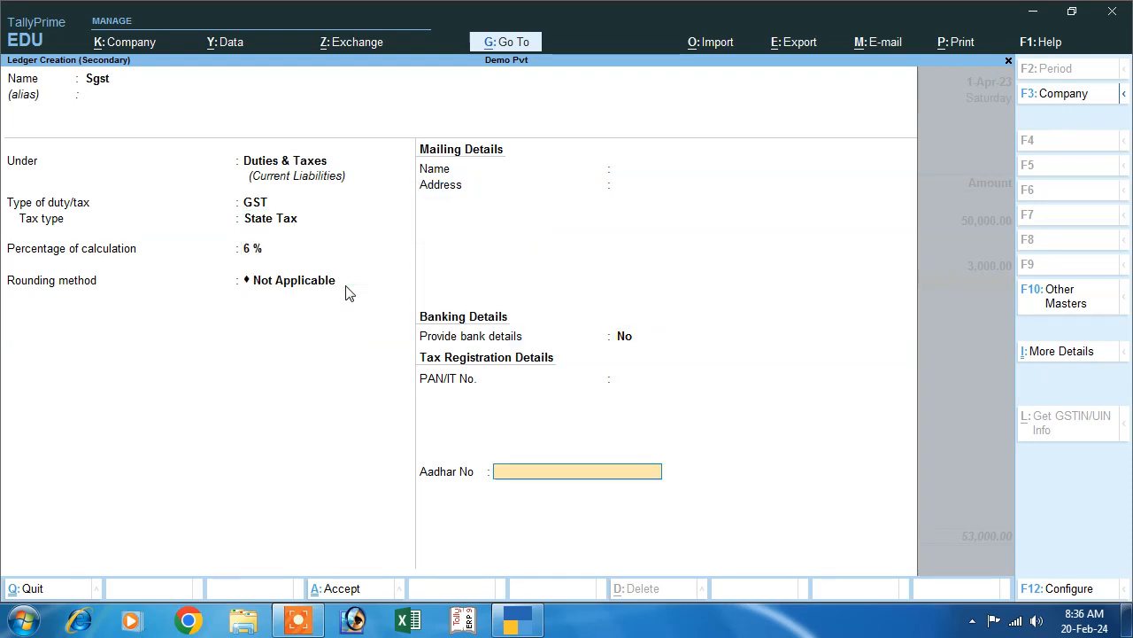
key("ctrl+a")
key("Return")
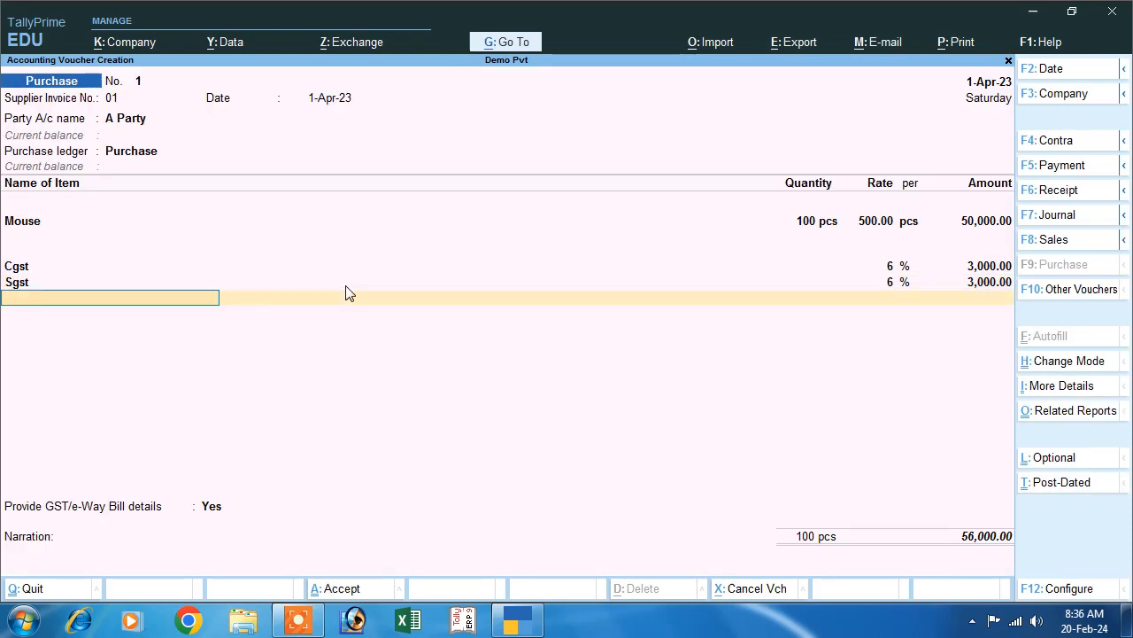
- Finish the voucher's ledger entries and accept the e-Way Bill details with the bill number and transport fields blank
key("Return")
key("Return")
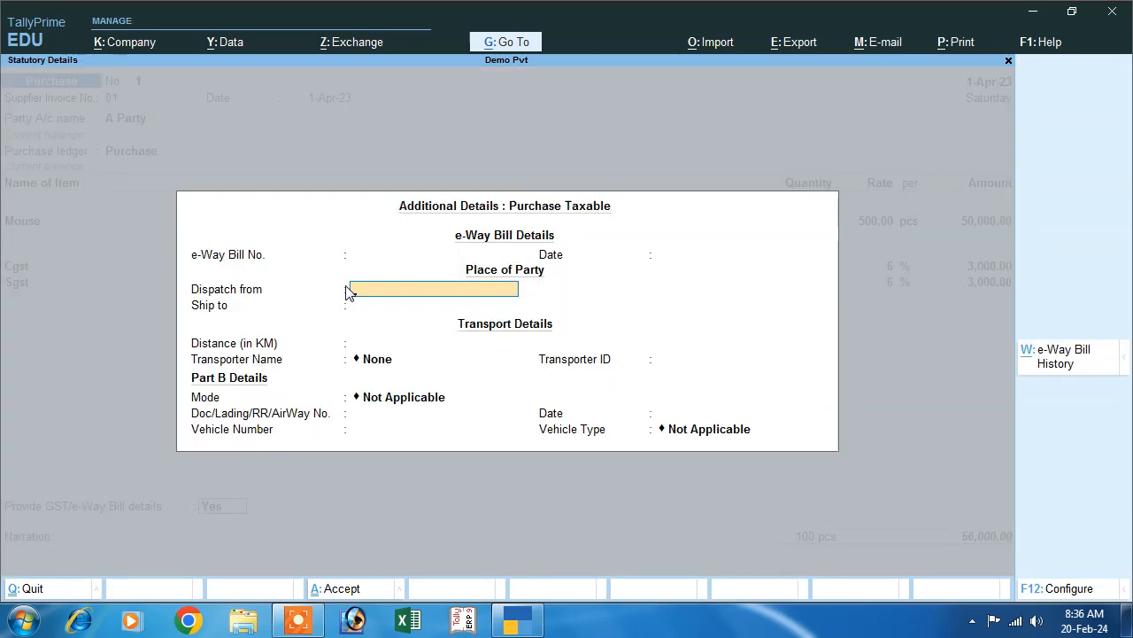
key("ctrl+a")
- Allocate A Party's 56,000.00 Cr to New Ref 01 in the bill-wise details and save the purchase voucher
key("Return")
key("Return")
key("Return")
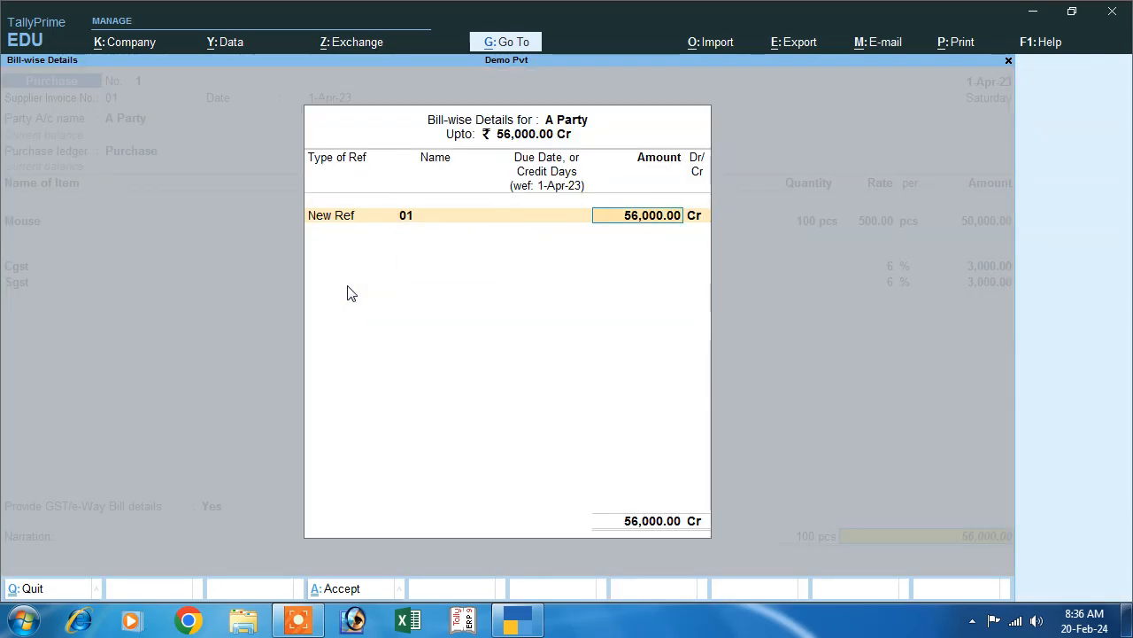
key("Return")
key("Return")
key("Return")
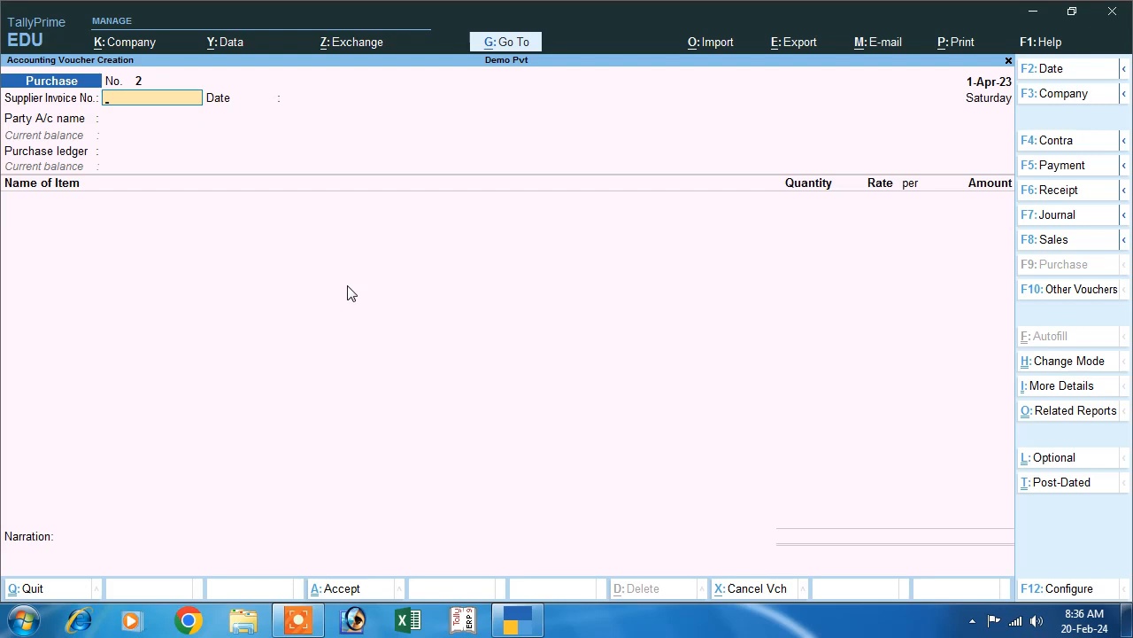